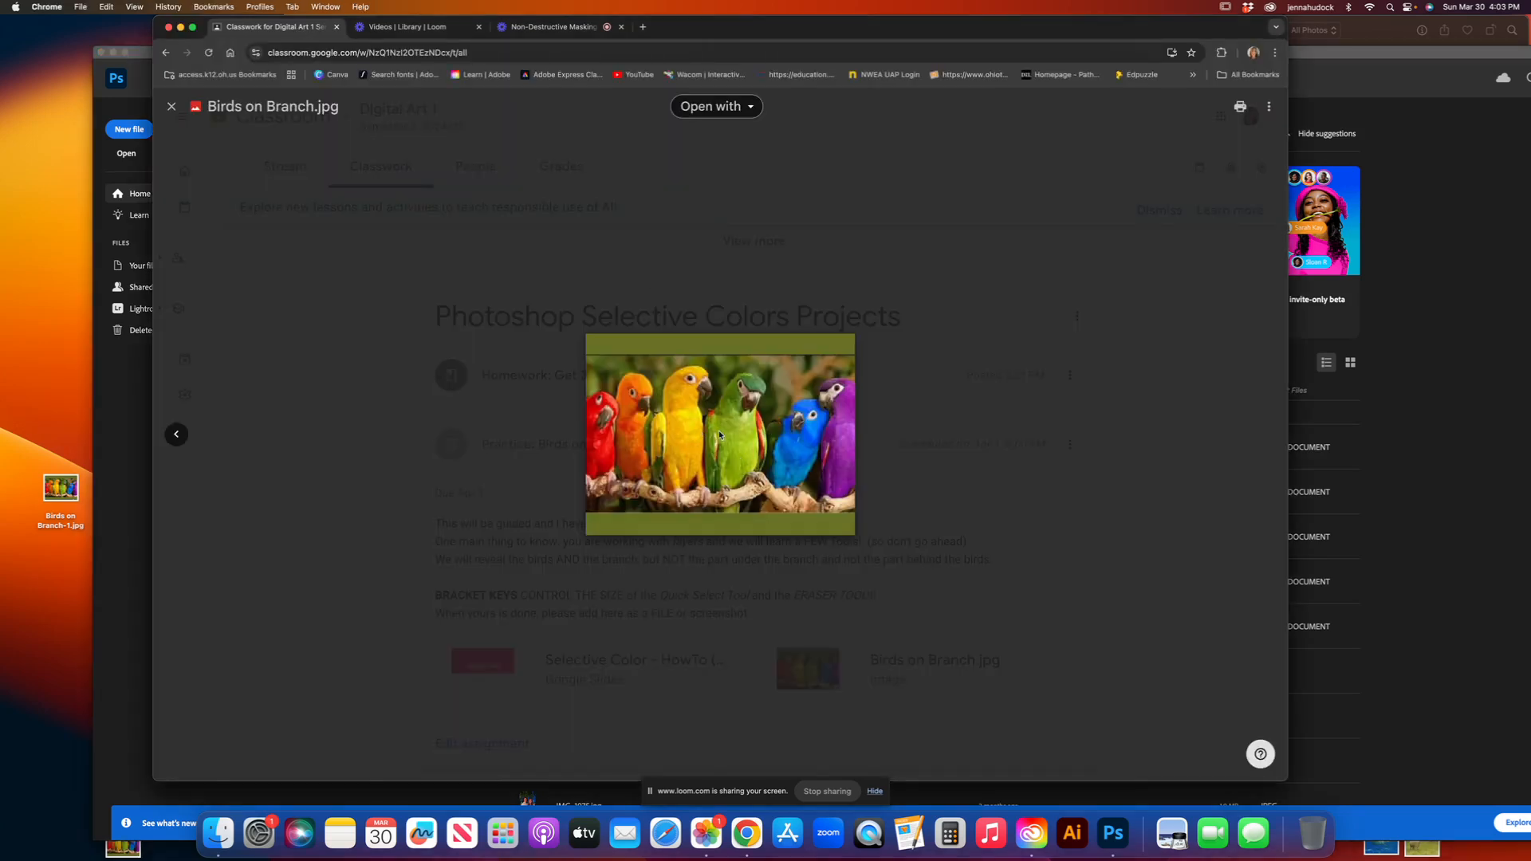
Step: Save the Birds on Branch image from Google Classroom to the desktop and bring up Photoshop at full-screen size
{"action": "left_click_drag", "start_coordinate": [720, 436], "coordinate": [48, 348]}
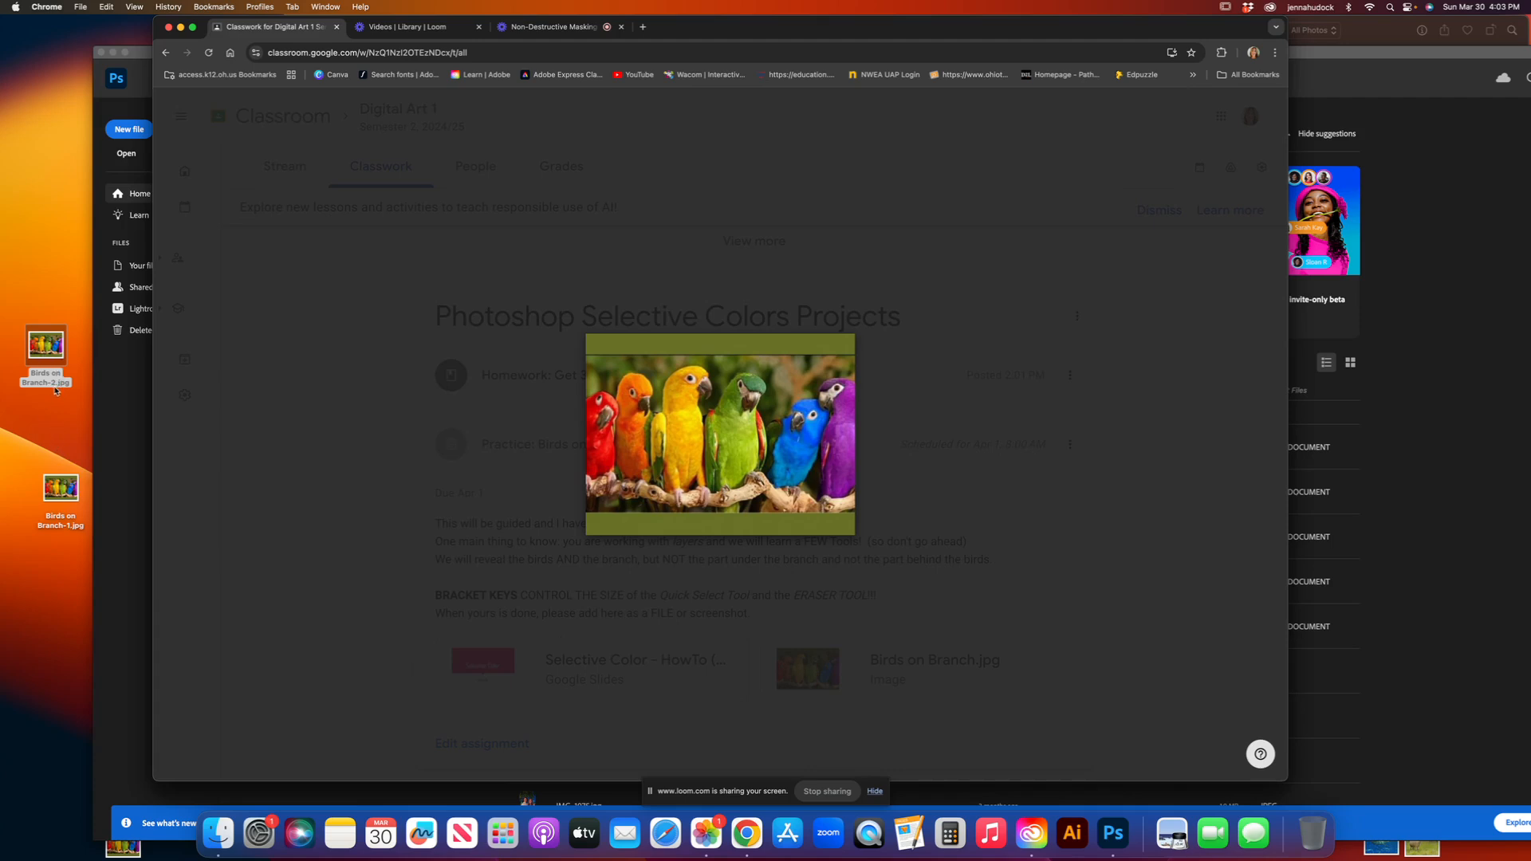
{"action": "left_click", "coordinate": [1115, 834]}
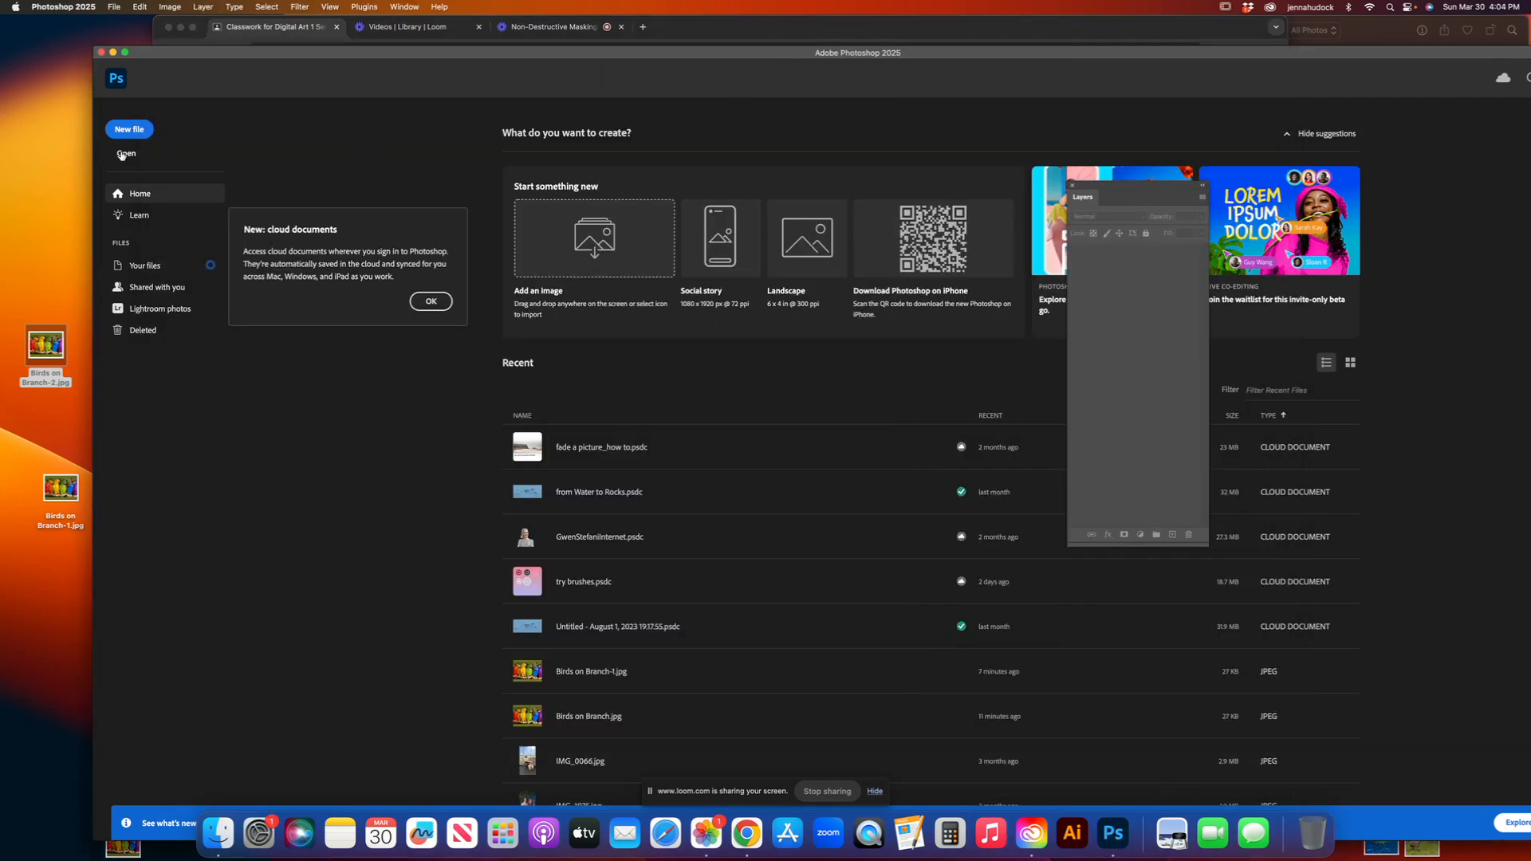
{"action": "left_click", "coordinate": [126, 51]}
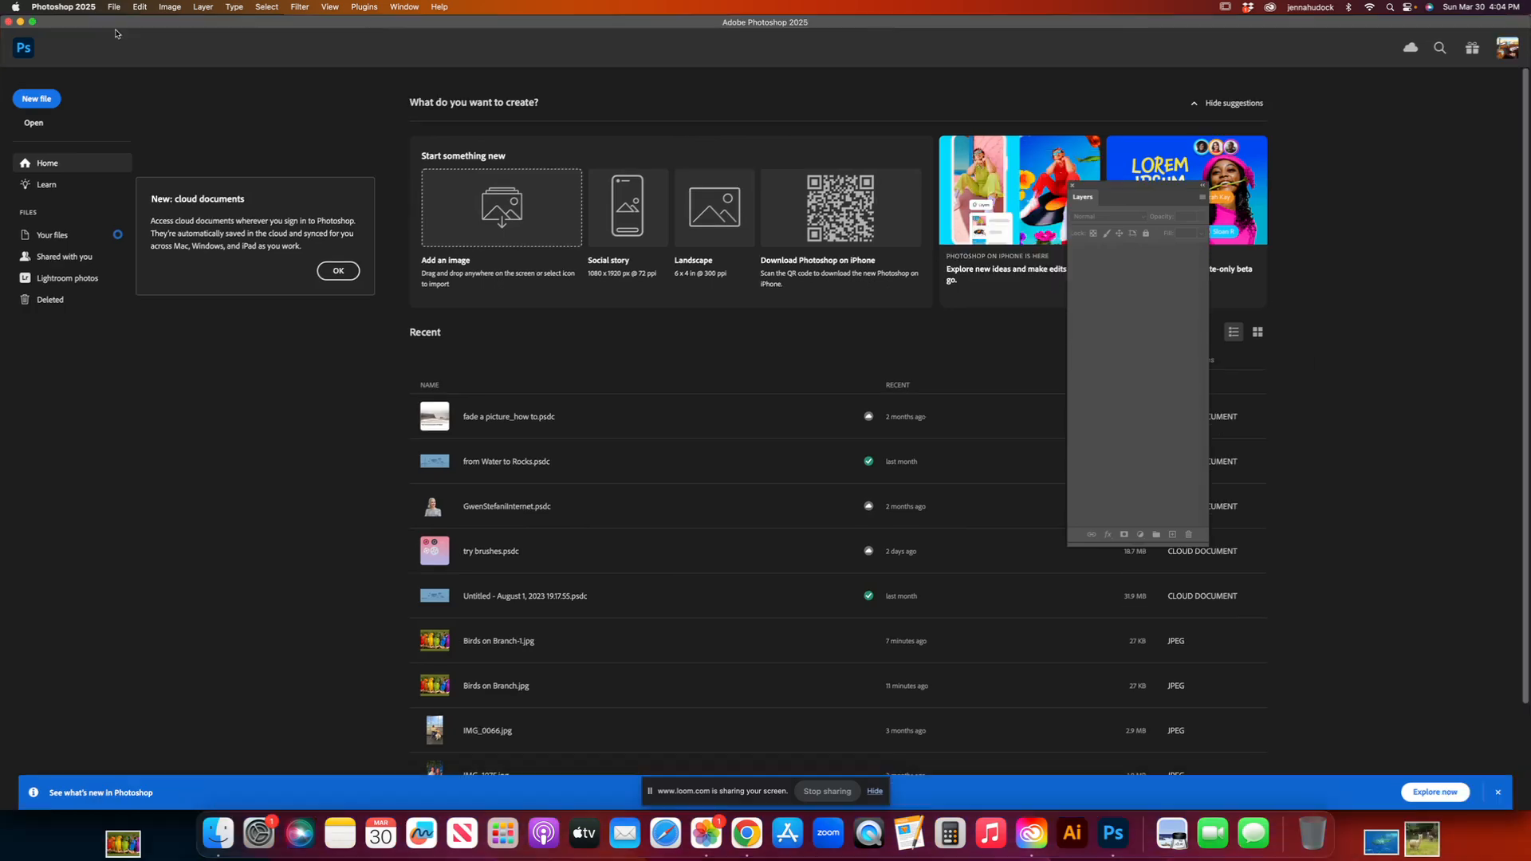
Step: Open Birds on Branch-1.jpg from the Desktop folder
{"action": "left_click", "coordinate": [114, 7]}
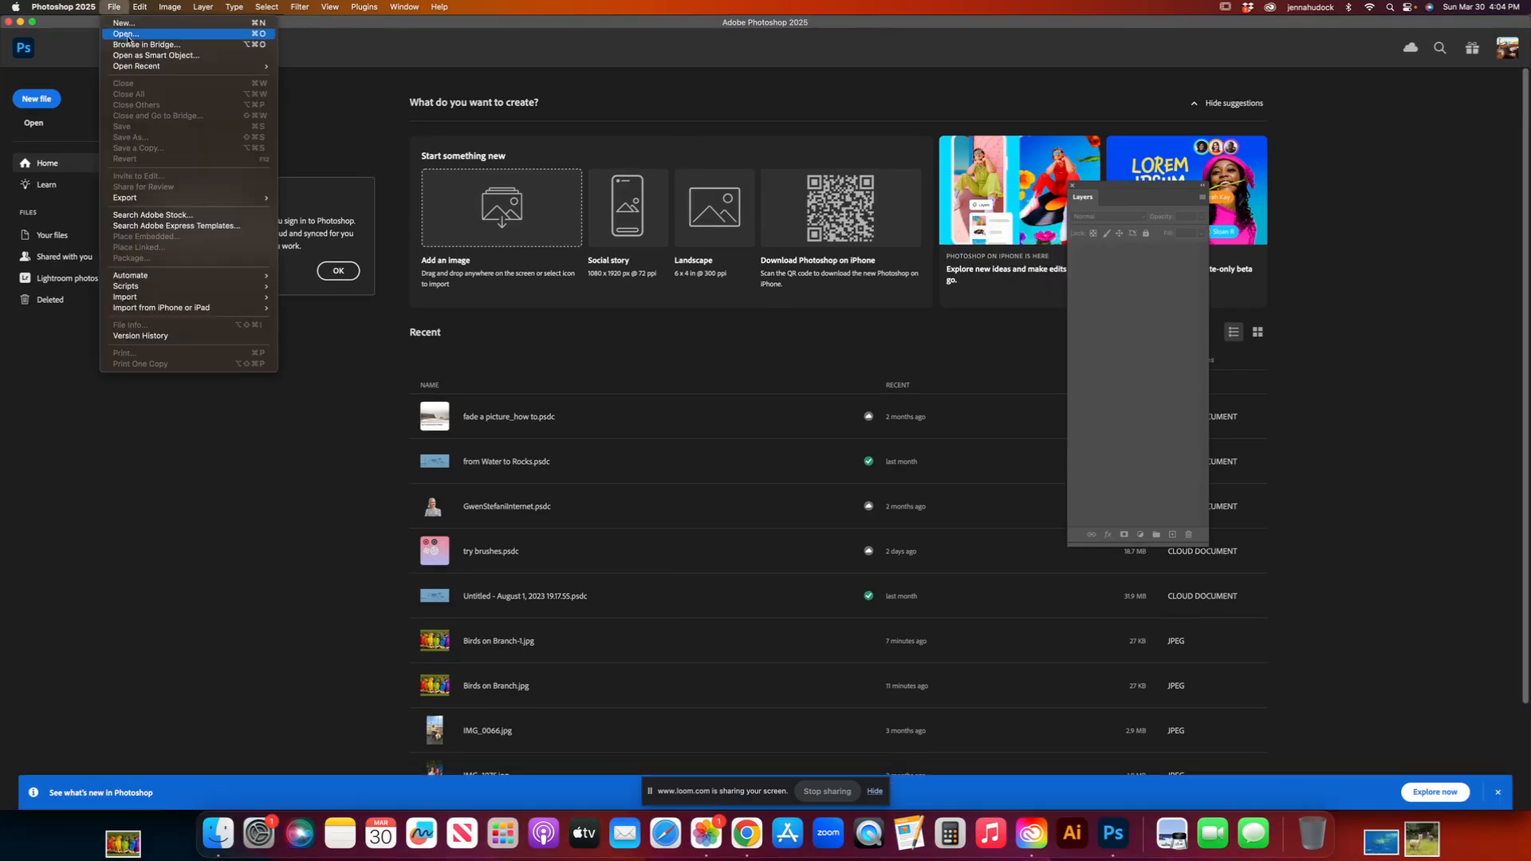
{"action": "left_click", "coordinate": [126, 34]}
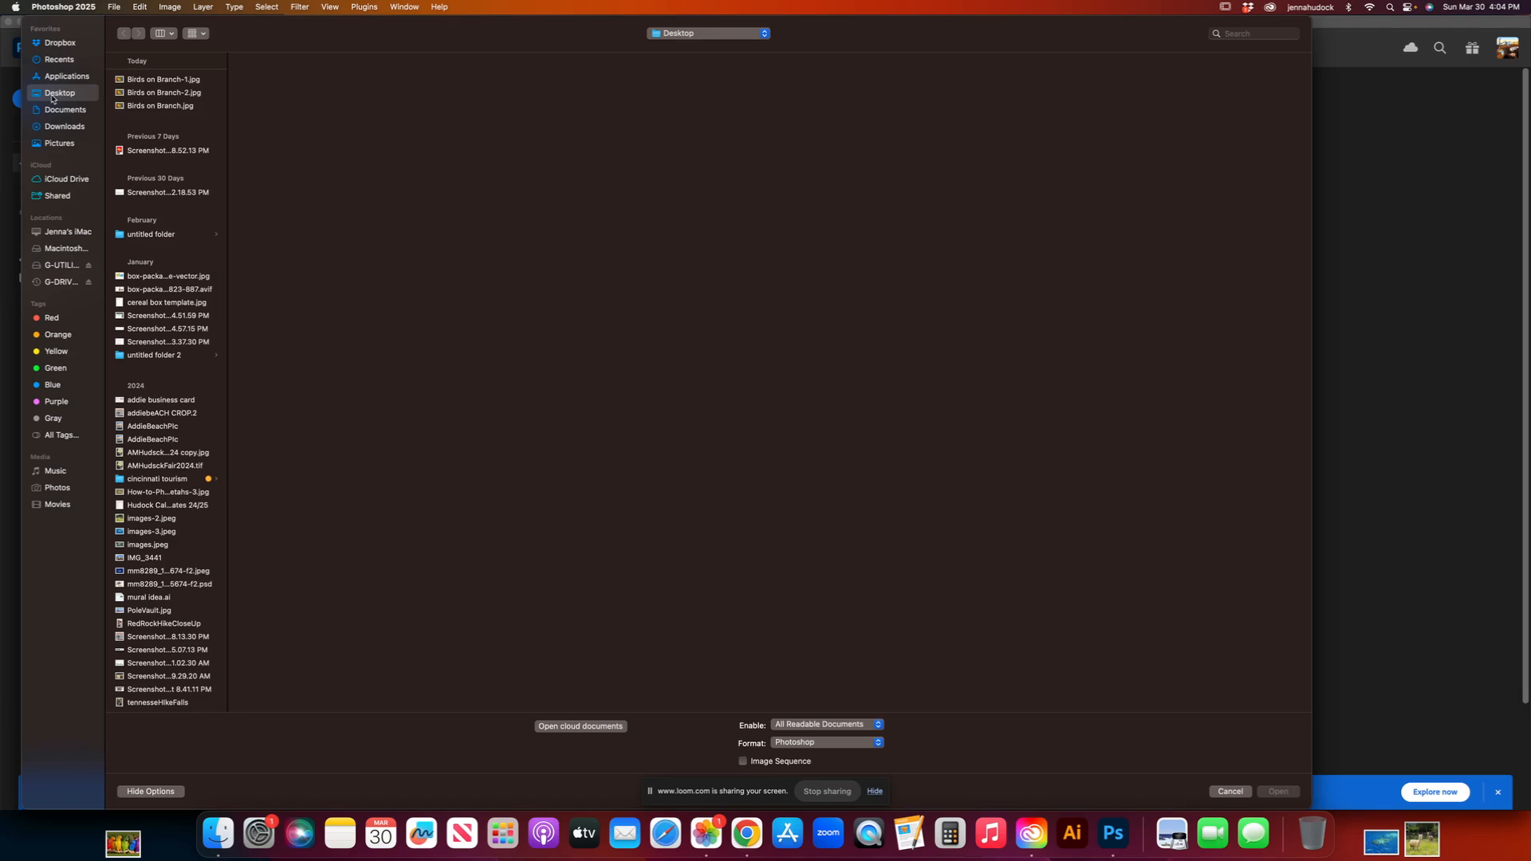
{"action": "left_click", "coordinate": [145, 80]}
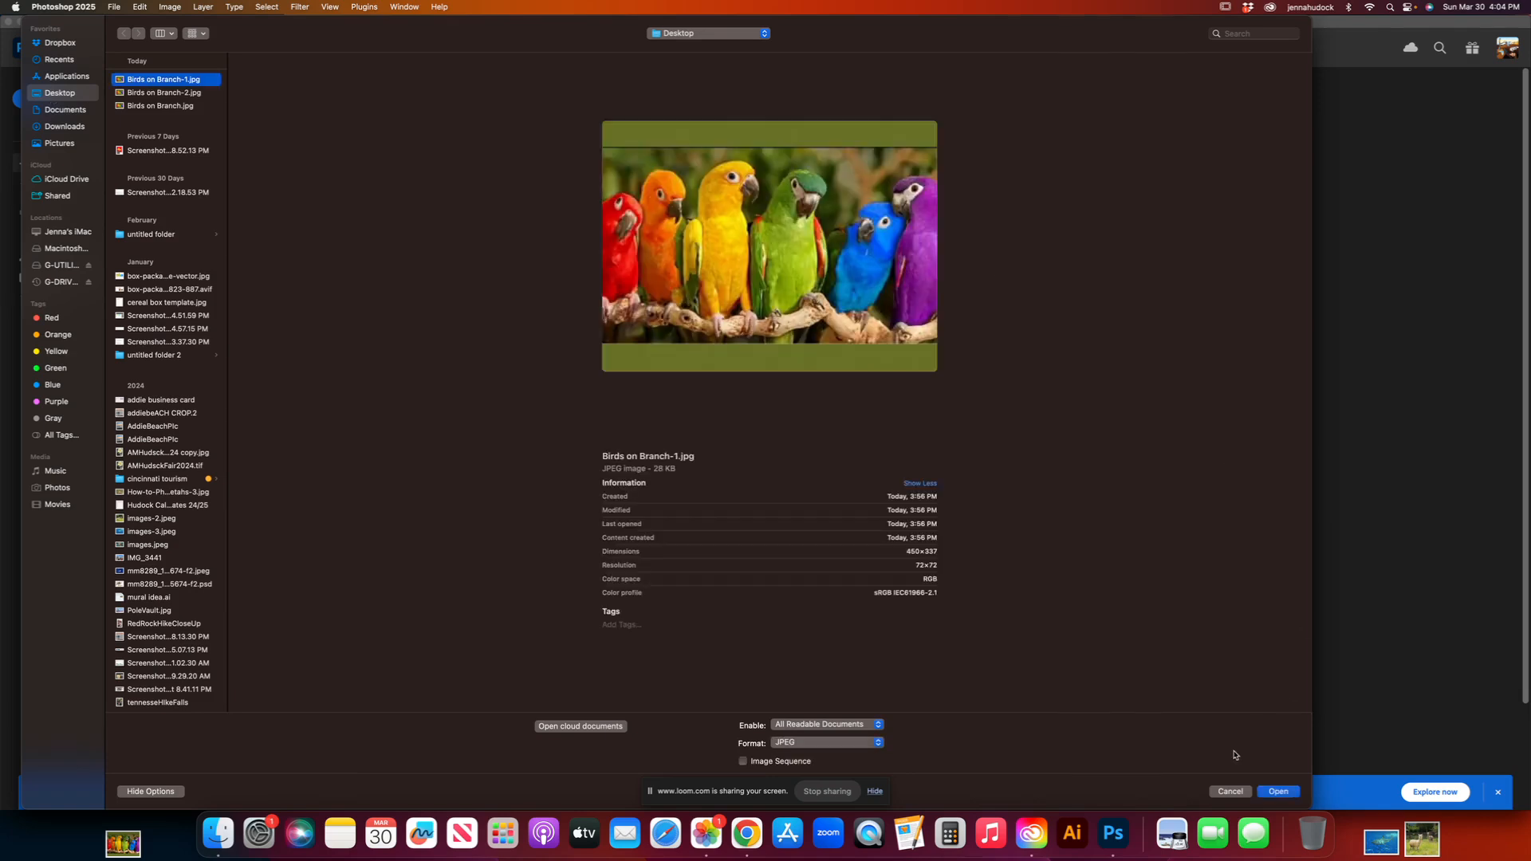
{"action": "left_click", "coordinate": [1278, 791]}
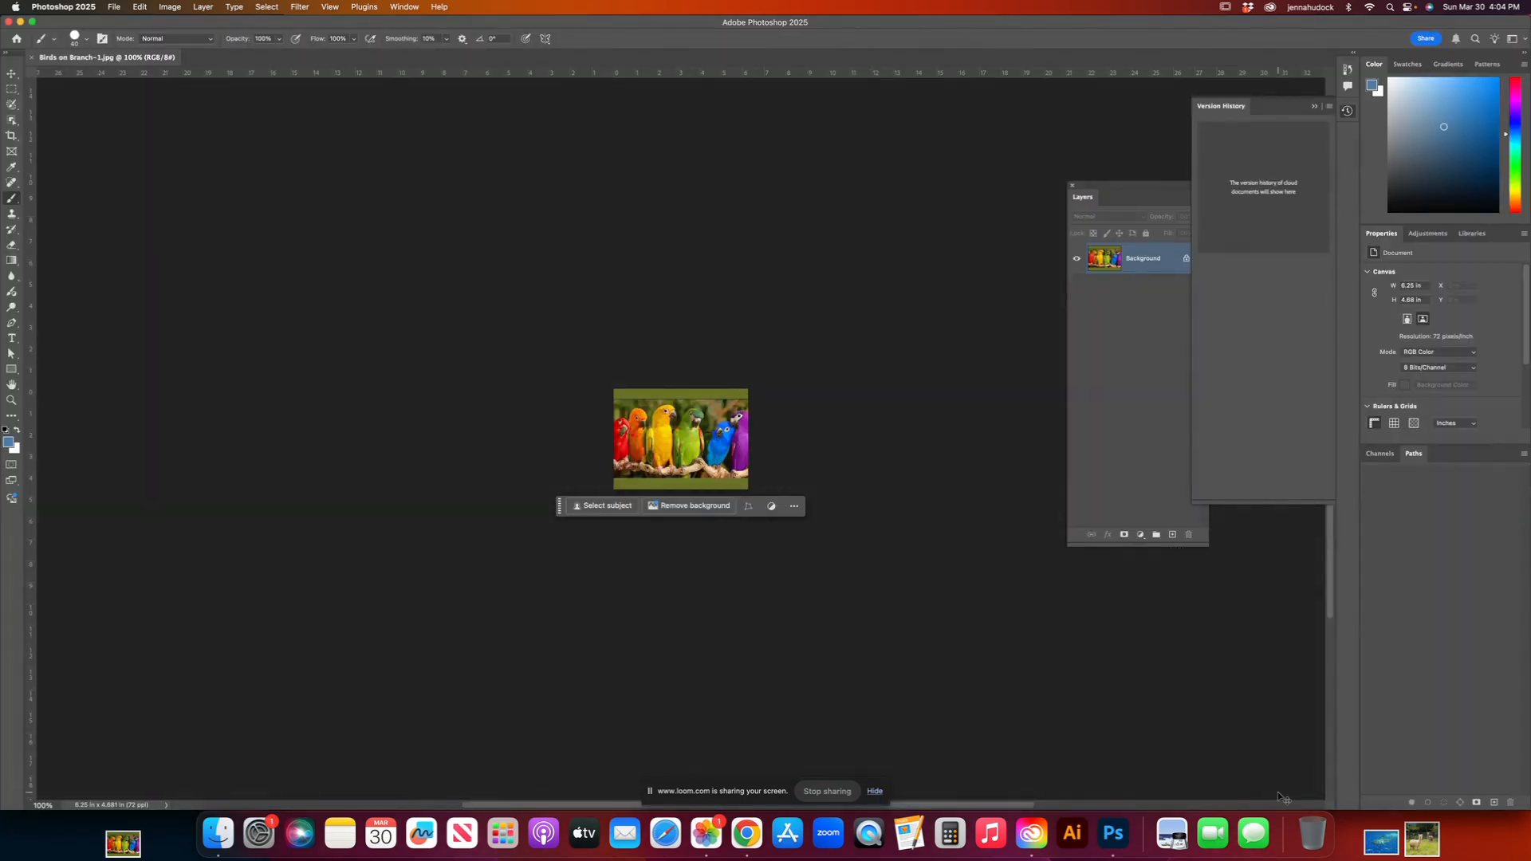
{"action": "key", "text": "super+equal"}
{"action": "key", "text": "super+equal"}
{"action": "key", "text": "super+equal"}
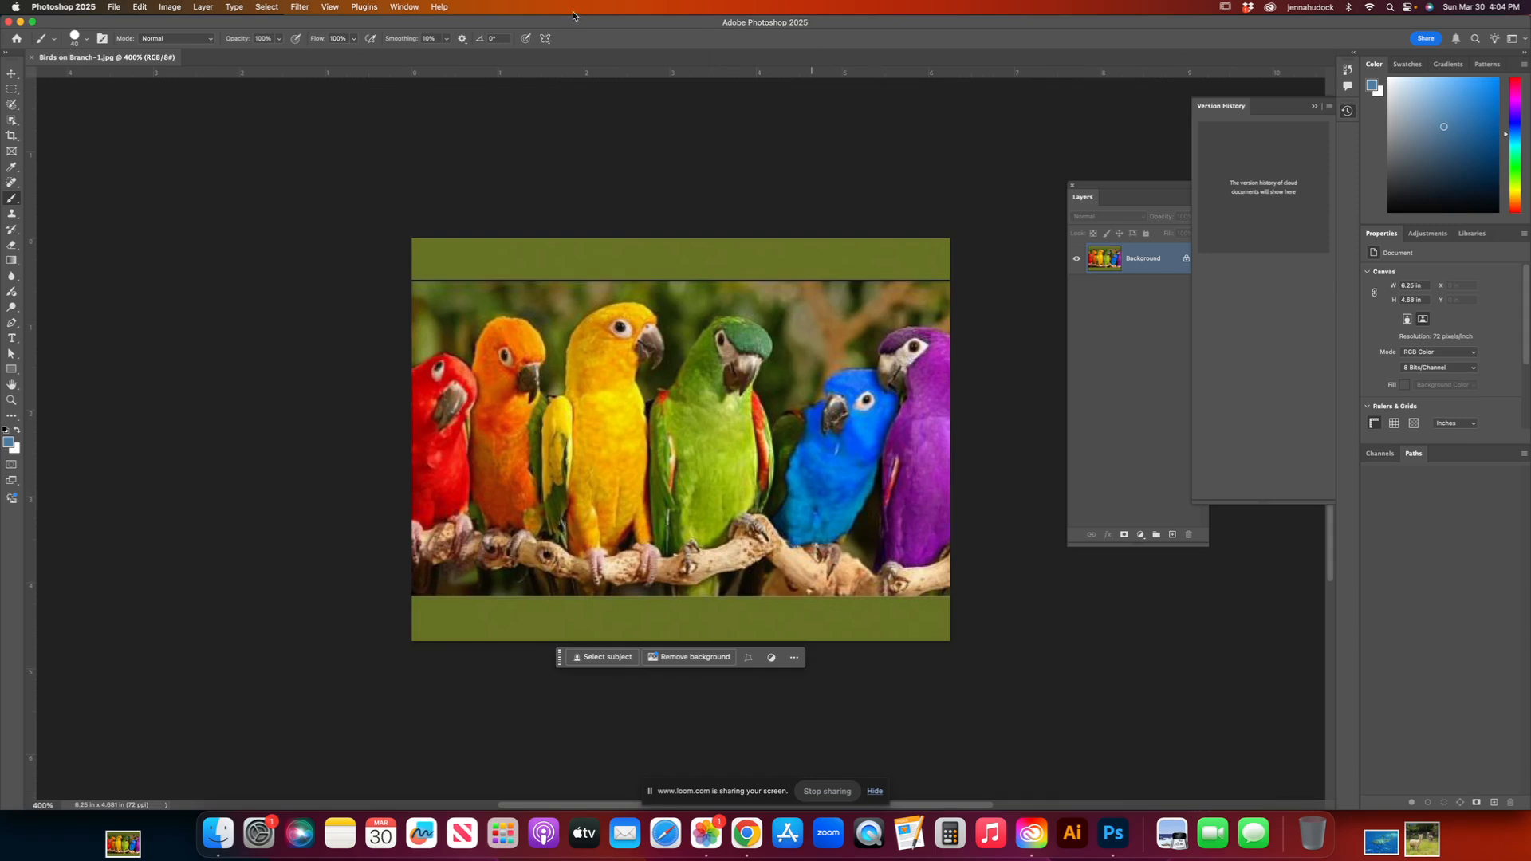
{"action": "left_click", "coordinate": [330, 10]}
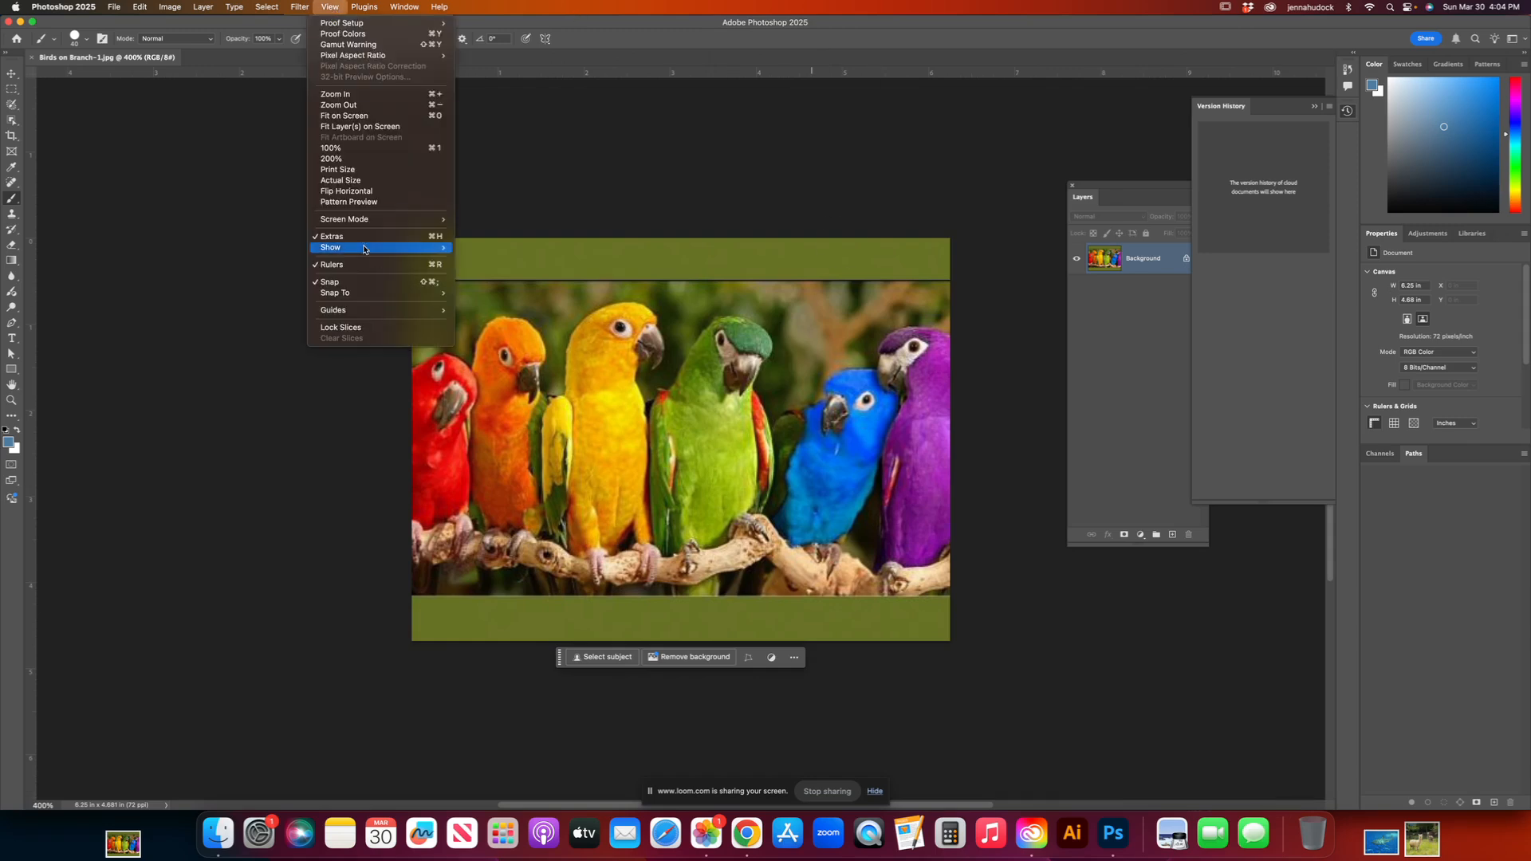
{"action": "mouse_move", "coordinate": [396, 250]}
{"action": "left_click", "coordinate": [478, 279]}
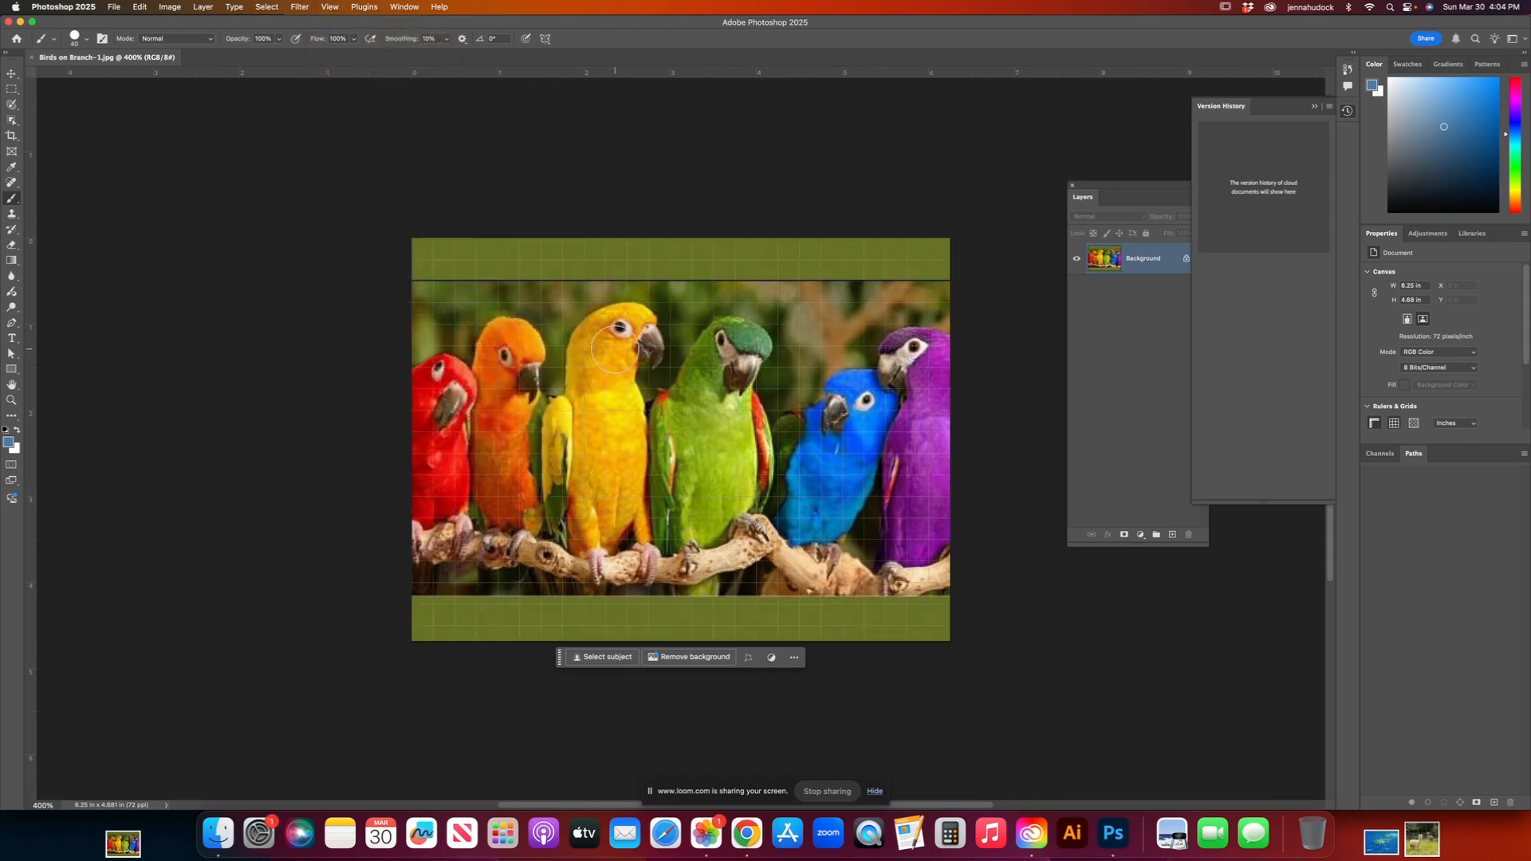
{"action": "left_click", "coordinate": [330, 7]}
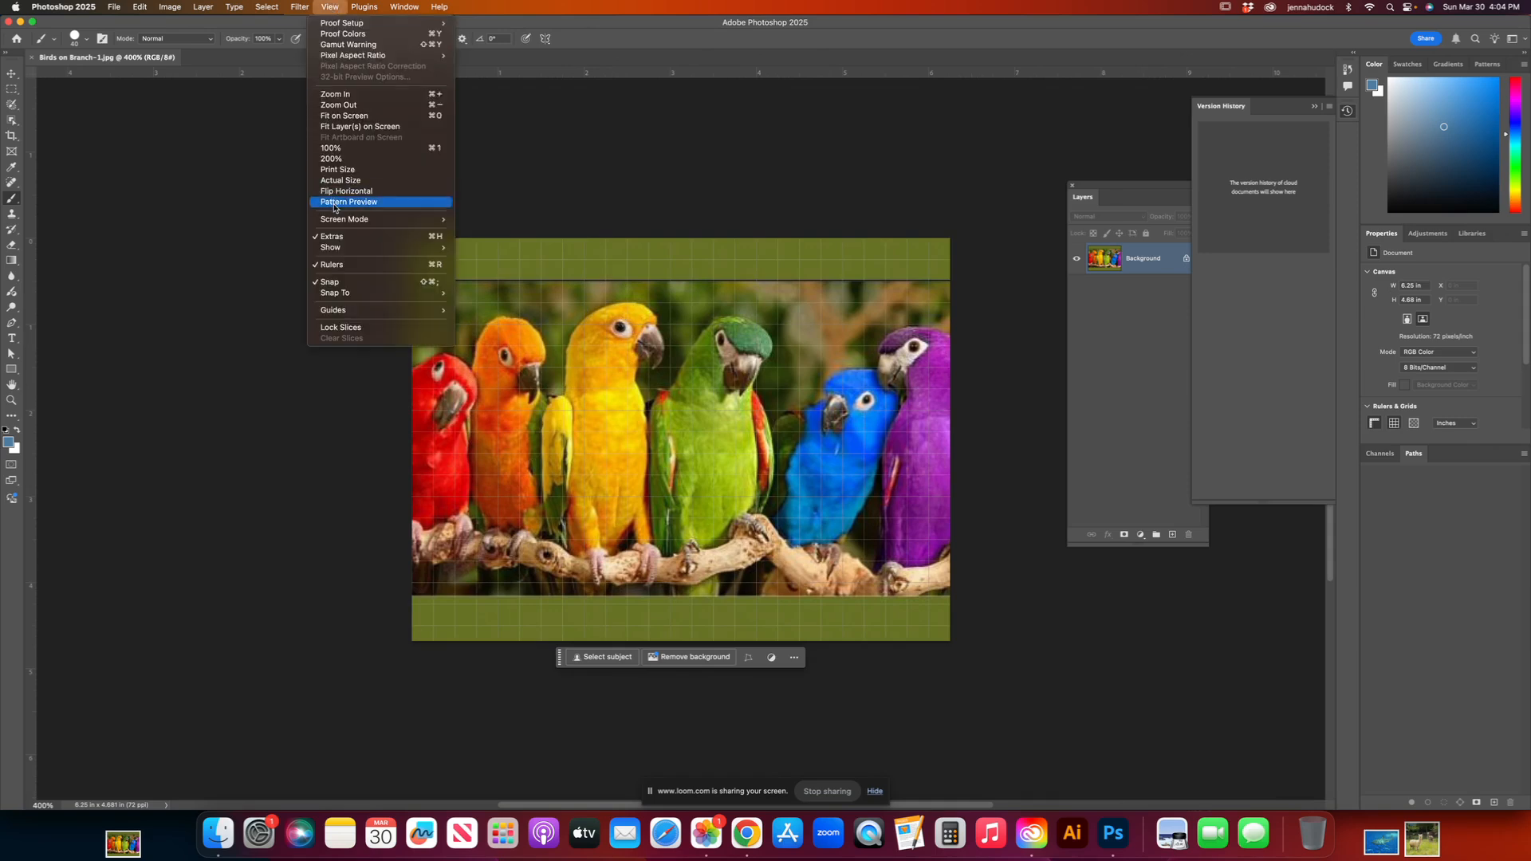
{"action": "mouse_move", "coordinate": [347, 250]}
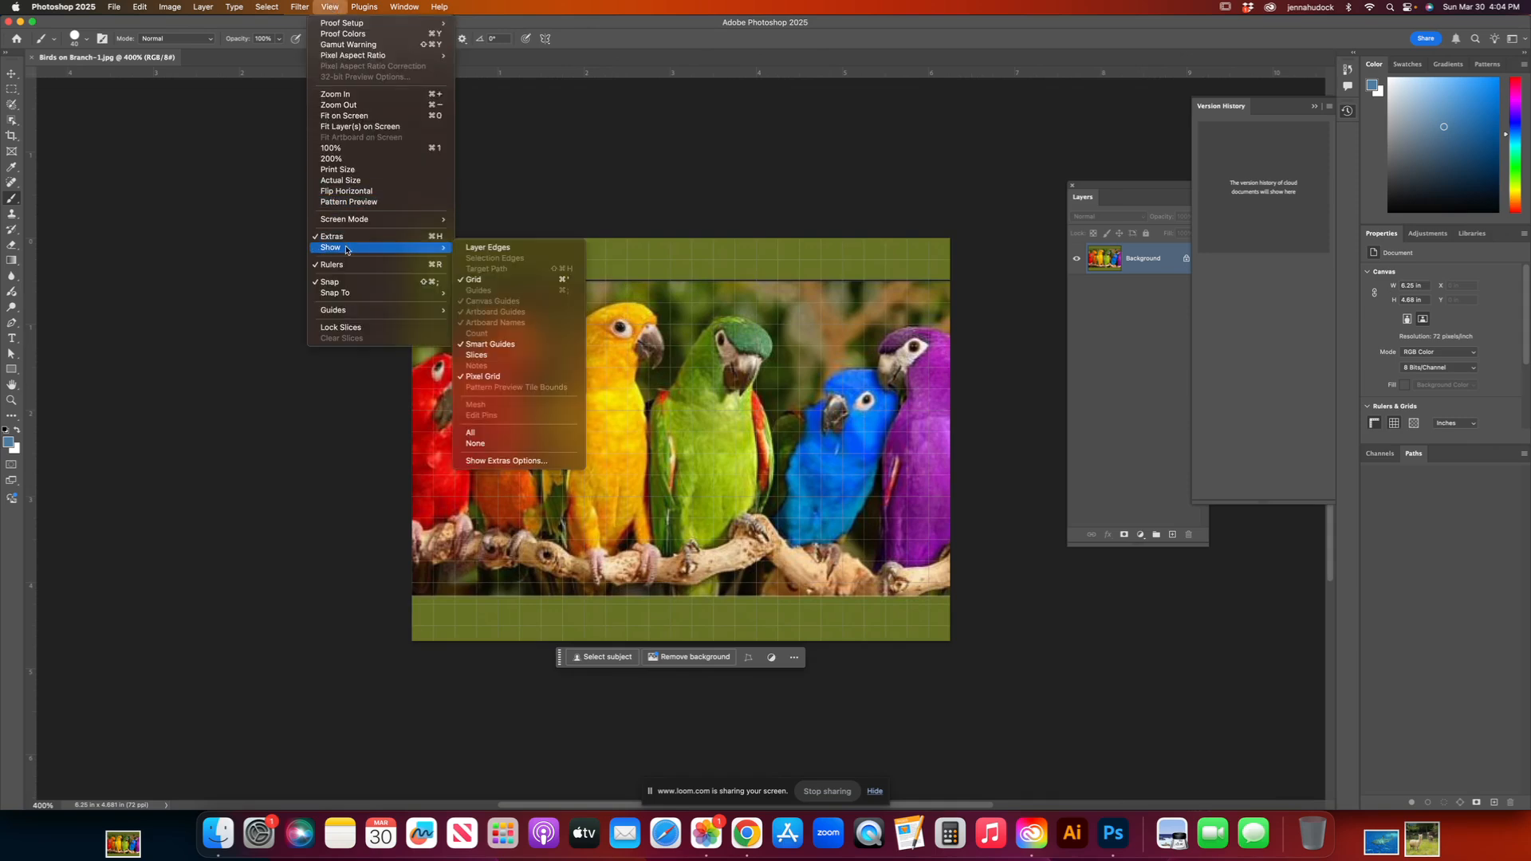
{"action": "left_click", "coordinate": [476, 280]}
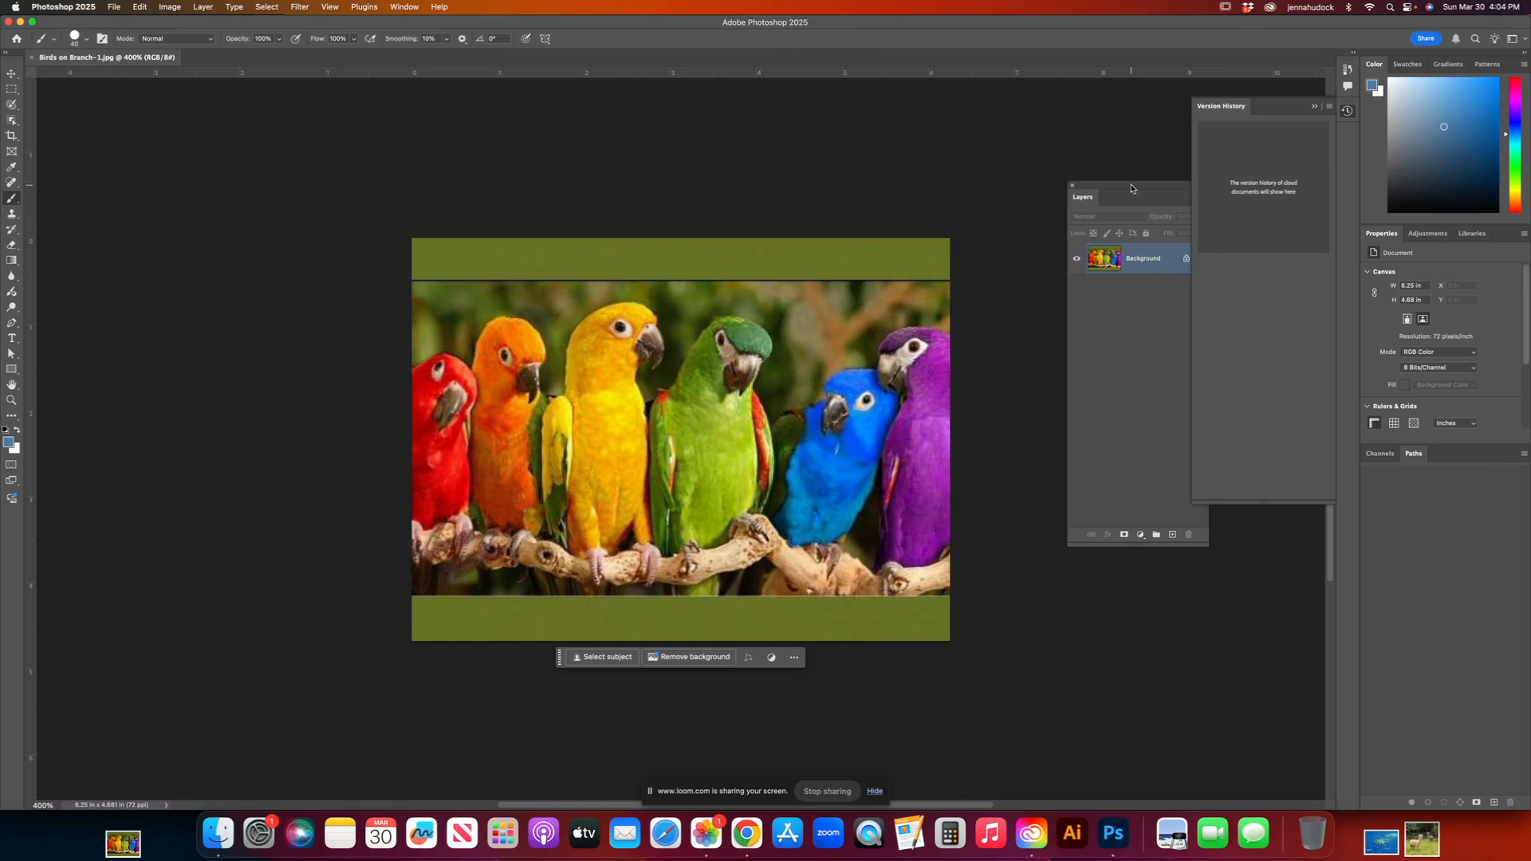
Step: Unlock the background layer and rename it Colored Birds
{"action": "left_click_drag", "start_coordinate": [1133, 188], "coordinate": [930, 242]}
{"action": "left_click", "coordinate": [996, 312]}
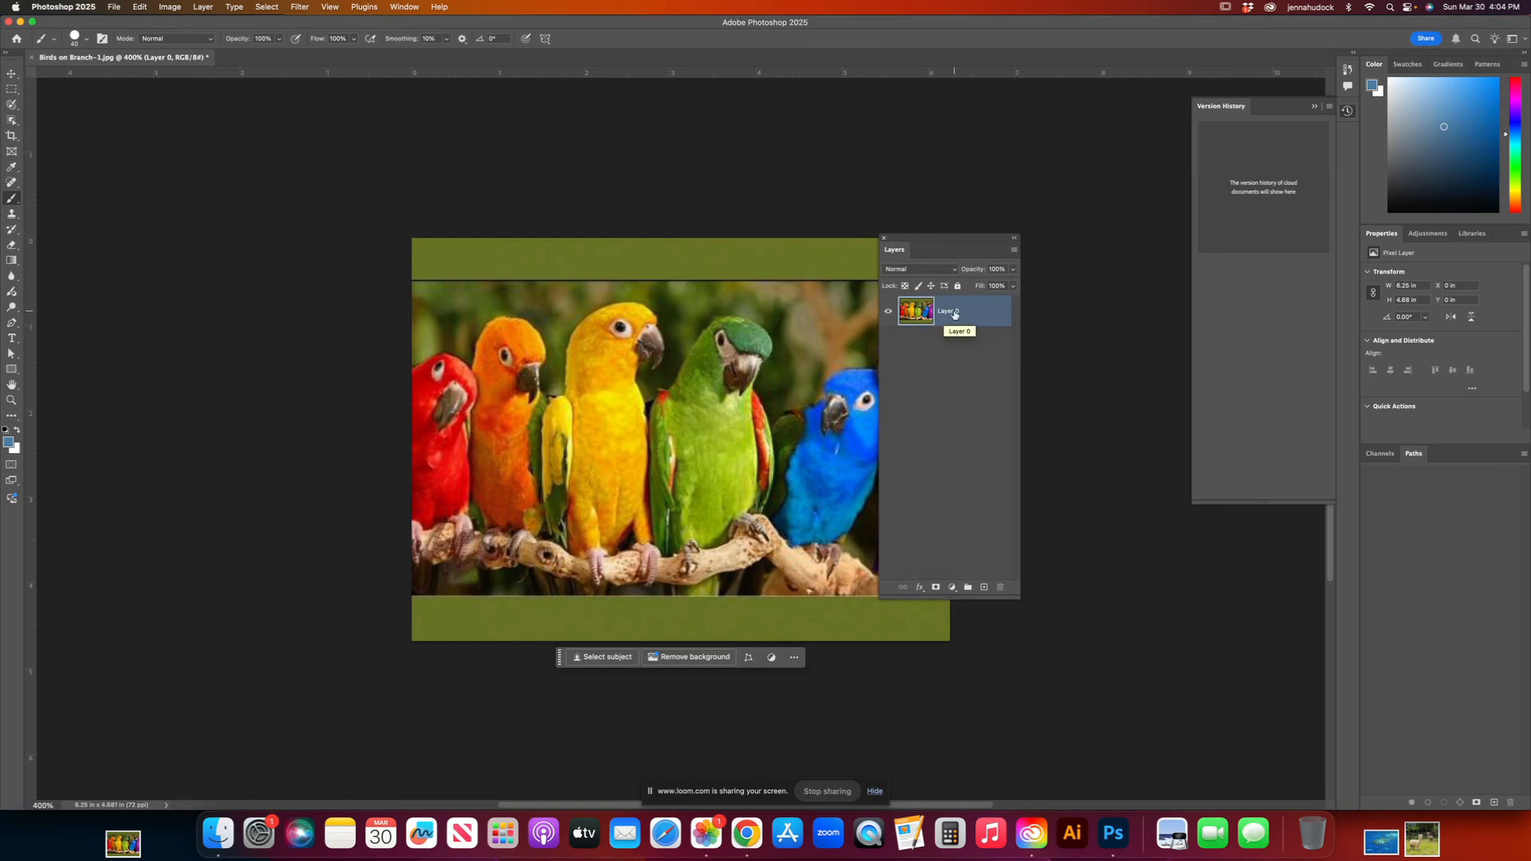
{"action": "double_click", "coordinate": [958, 312]}
{"action": "type", "text": "Colored Birds"}
{"action": "key", "text": "Return"}
Step: Duplicate the Colored Birds layer under the name BWhite
{"action": "right_click", "coordinate": [987, 312]}
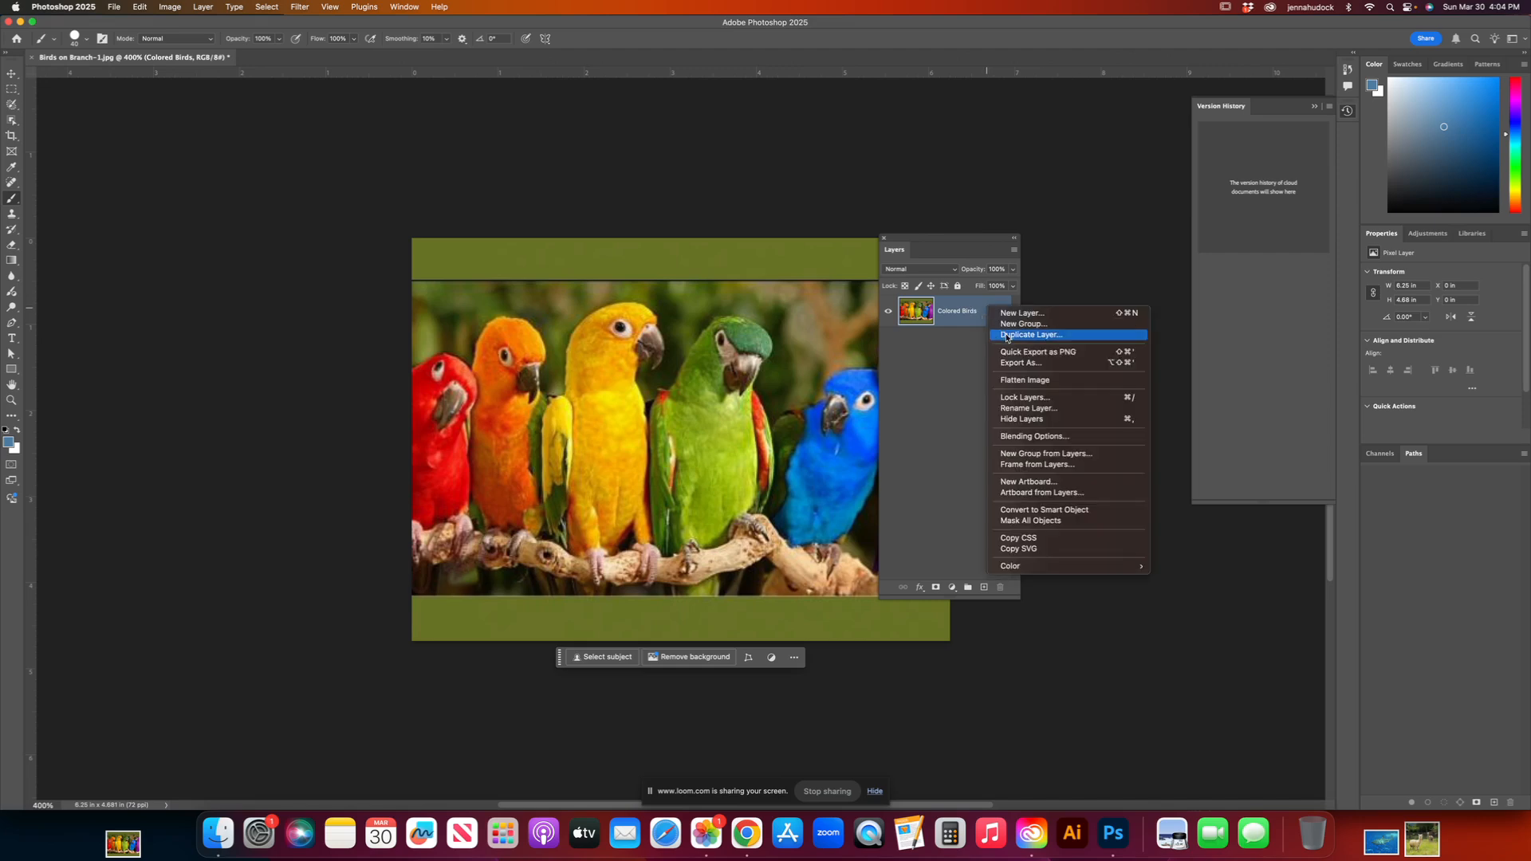
{"action": "left_click", "coordinate": [1007, 335]}
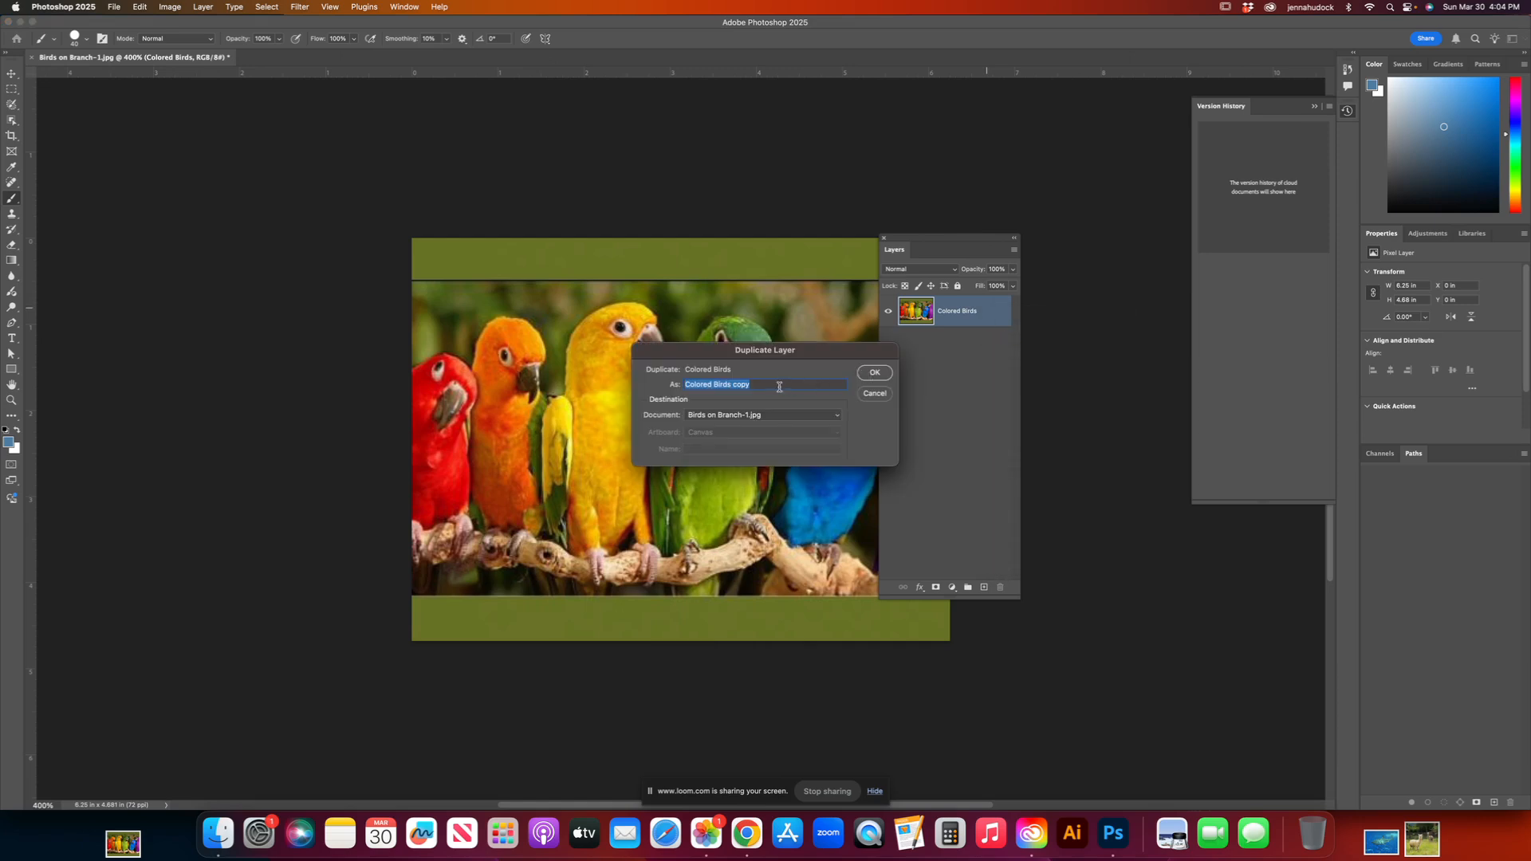
{"action": "type", "text": "BWhite"}
{"action": "left_click", "coordinate": [873, 374]}
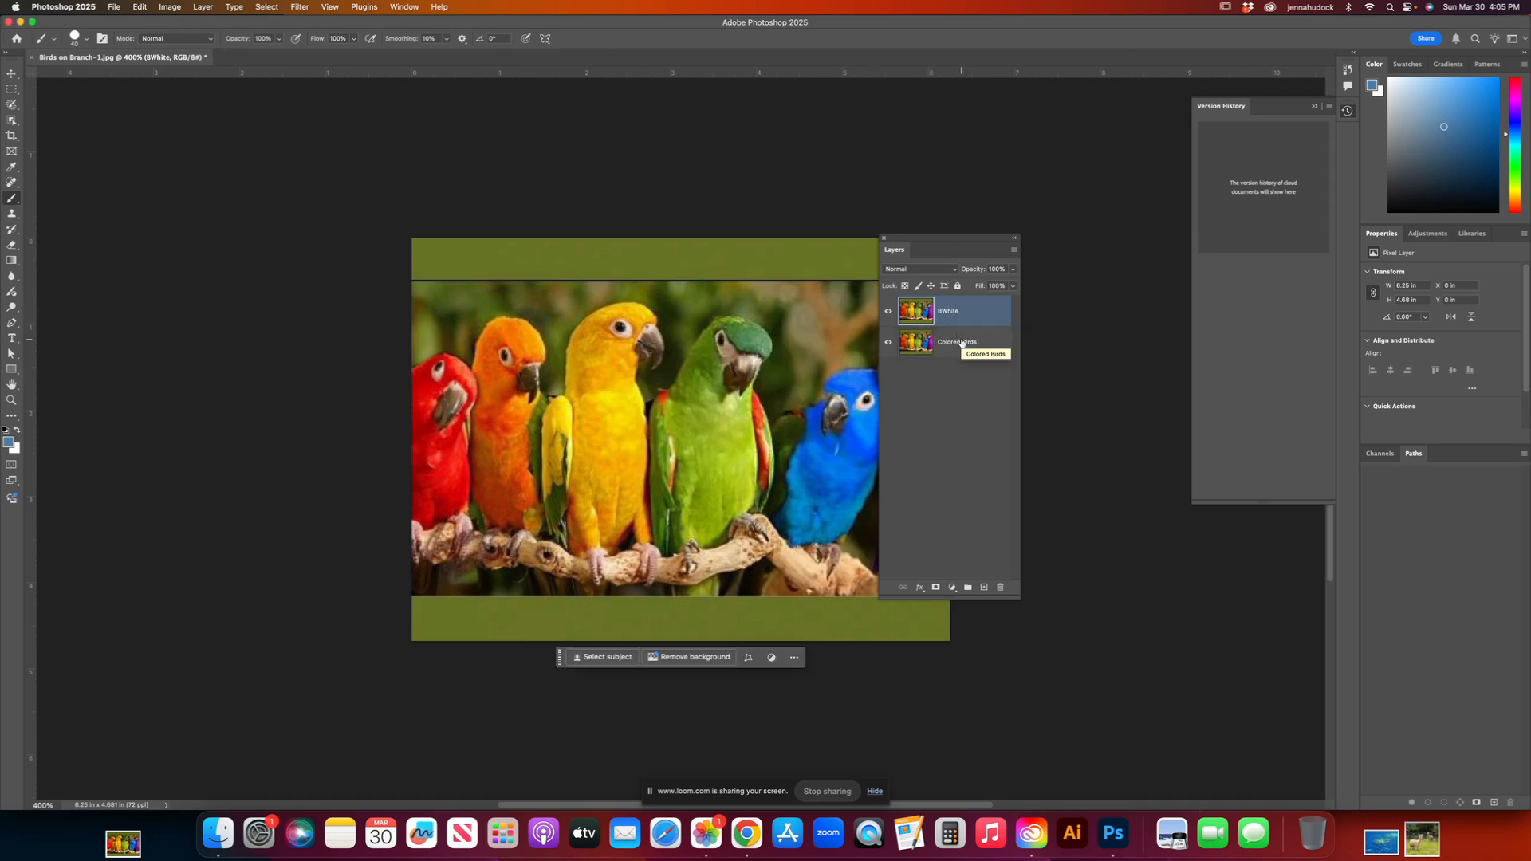
Step: Add a Black & White adjustment layer above the BWhite layer
{"action": "left_click", "coordinate": [207, 8]}
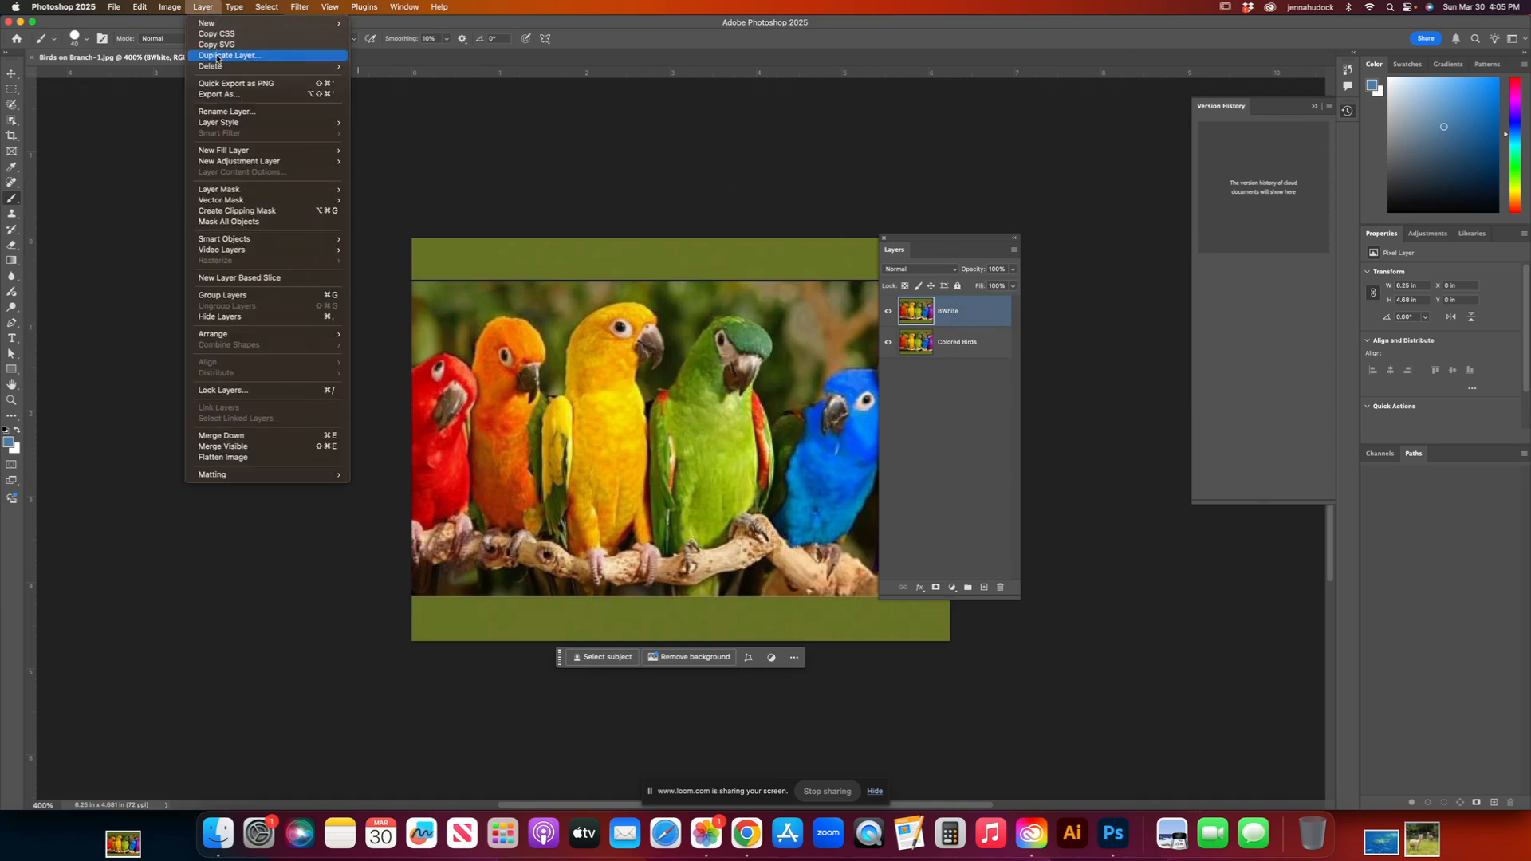
{"action": "left_click", "coordinate": [1025, 337]}
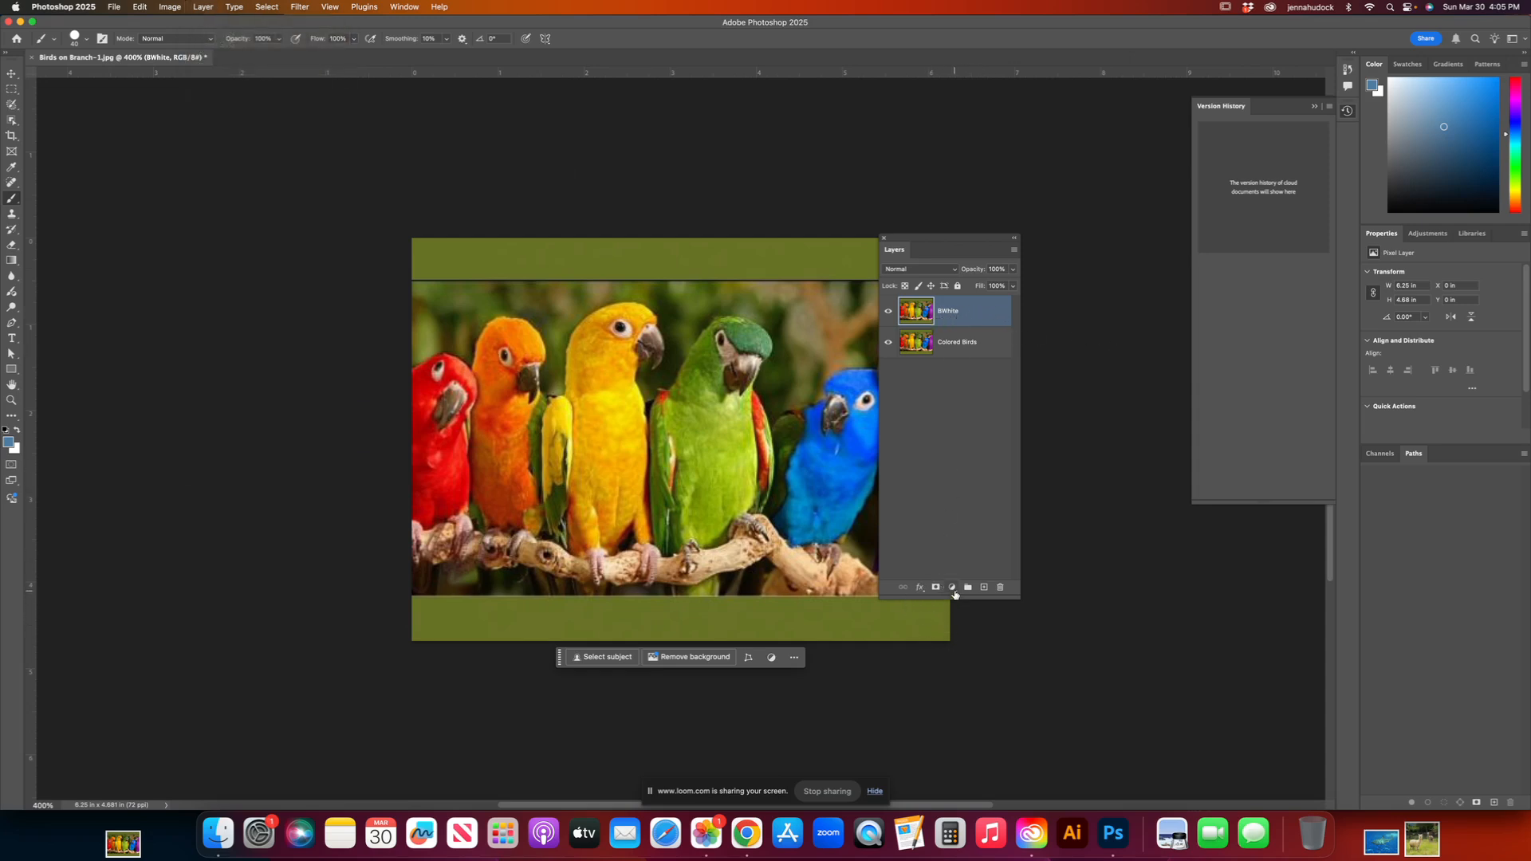
{"action": "left_click_drag", "start_coordinate": [955, 594], "coordinate": [953, 384]}
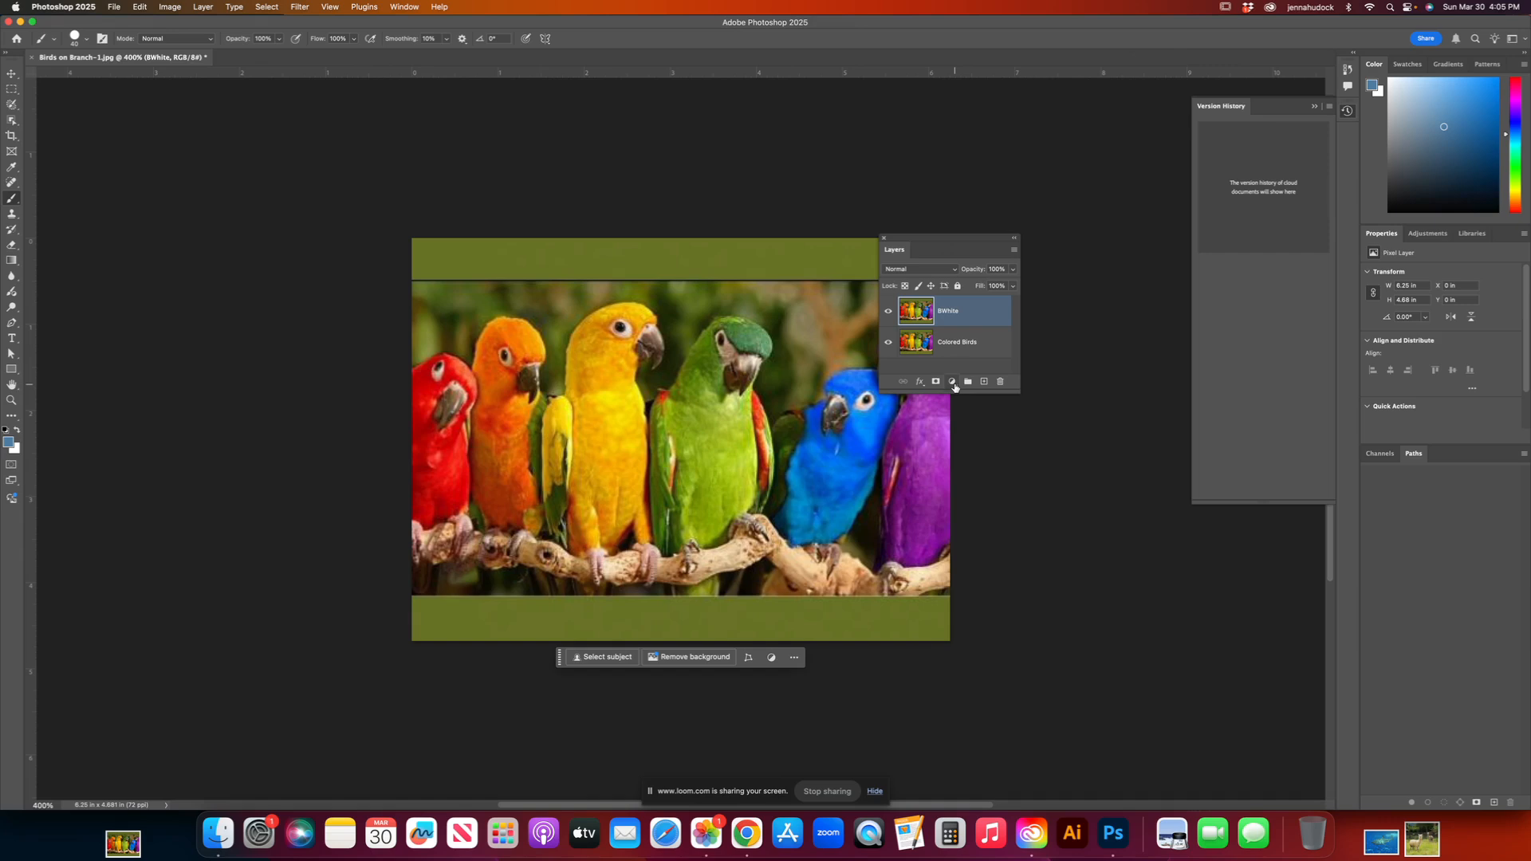
{"action": "left_click", "coordinate": [953, 383]}
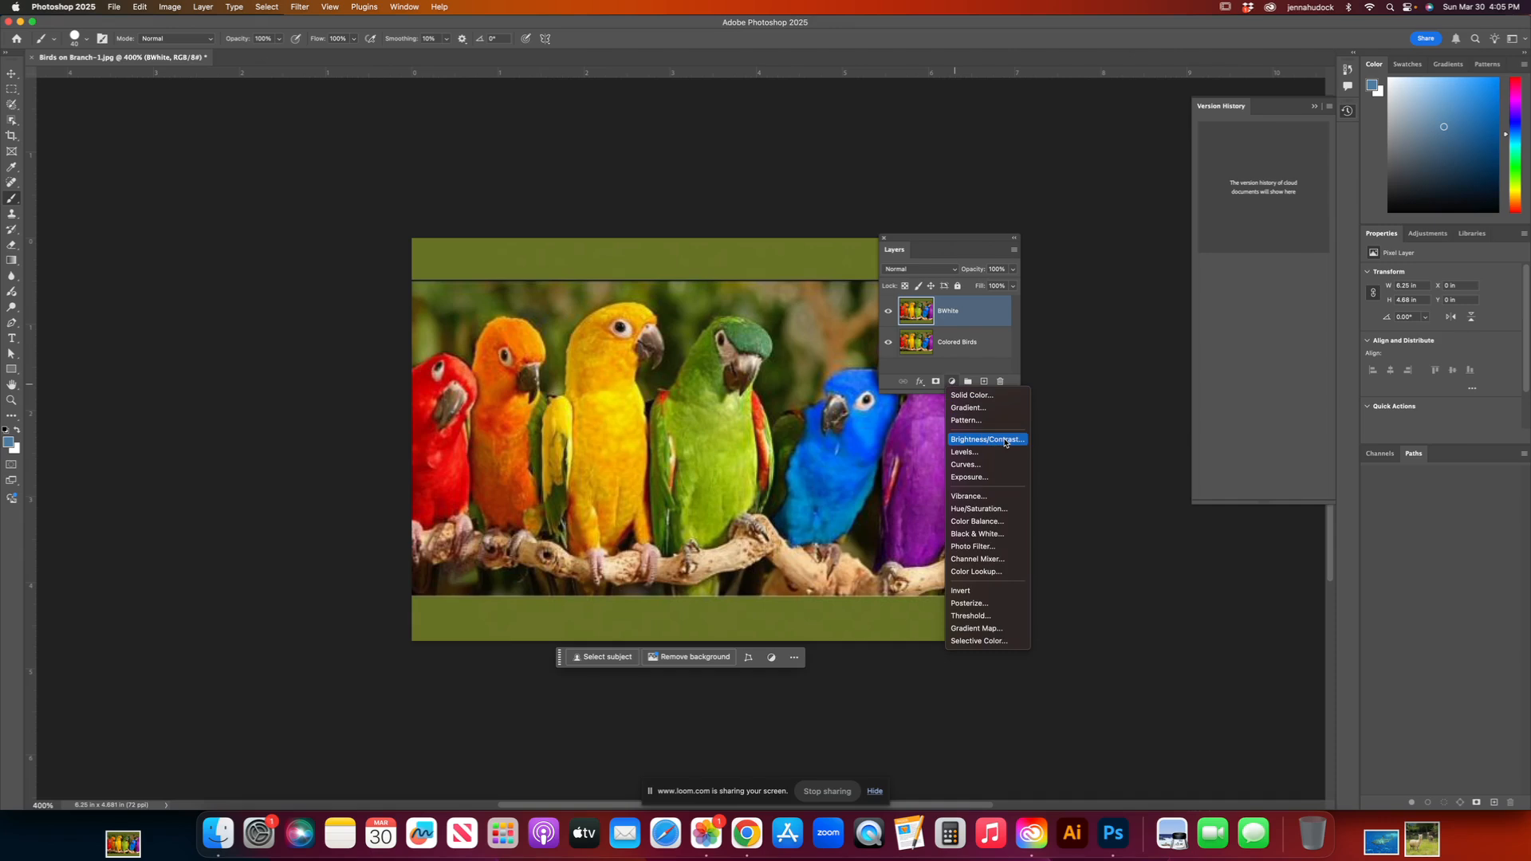
{"action": "left_click", "coordinate": [989, 538]}
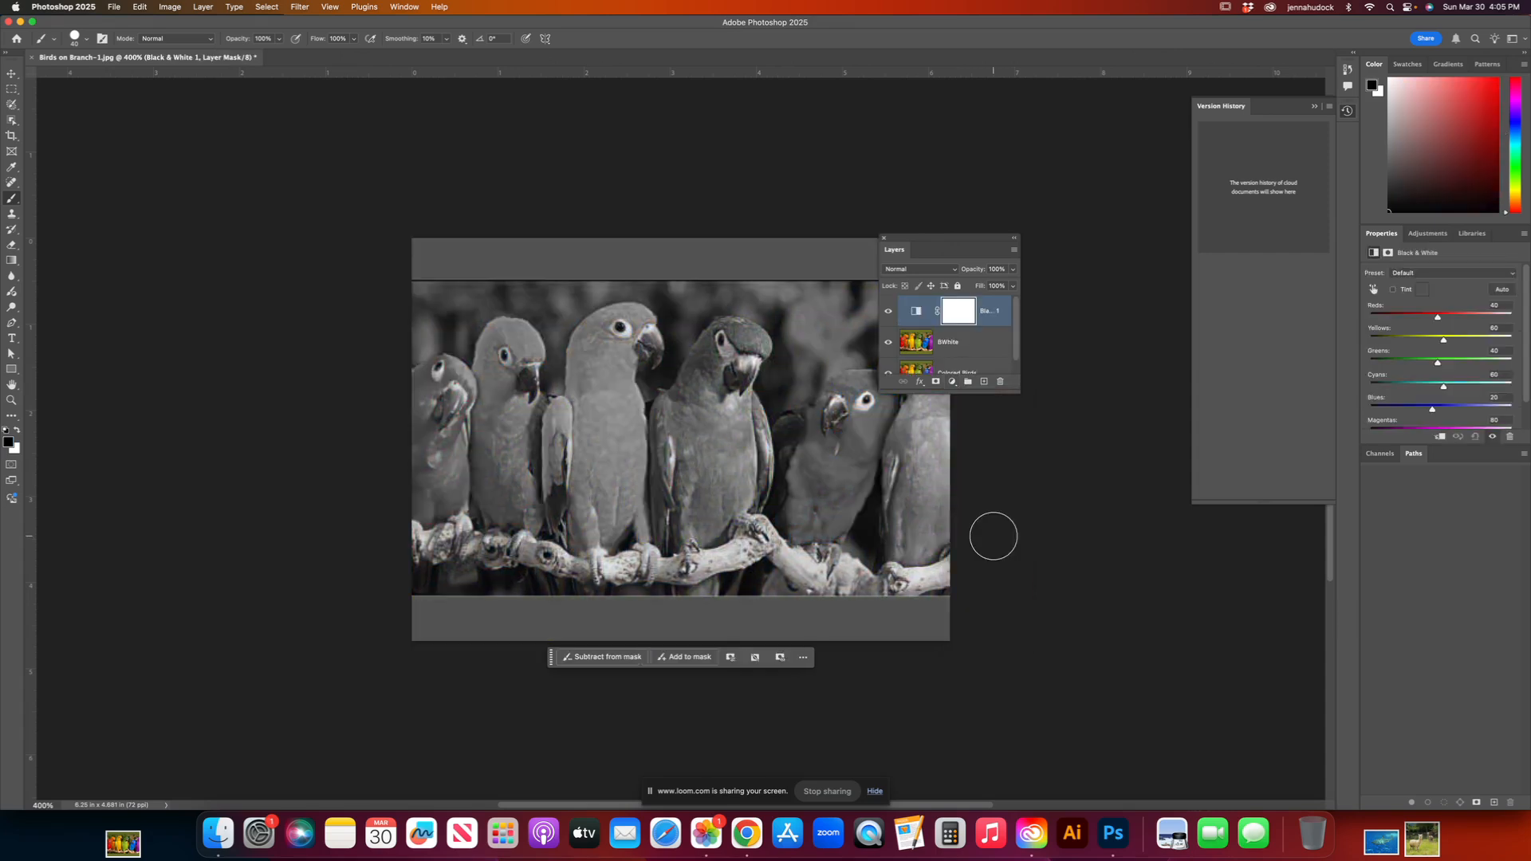
Step: Tune the Black & White adjustment's tones with Reds at 71, Yellows at 37 and Magentas at about 126
{"action": "left_click_drag", "start_coordinate": [1382, 235], "coordinate": [1078, 157]}
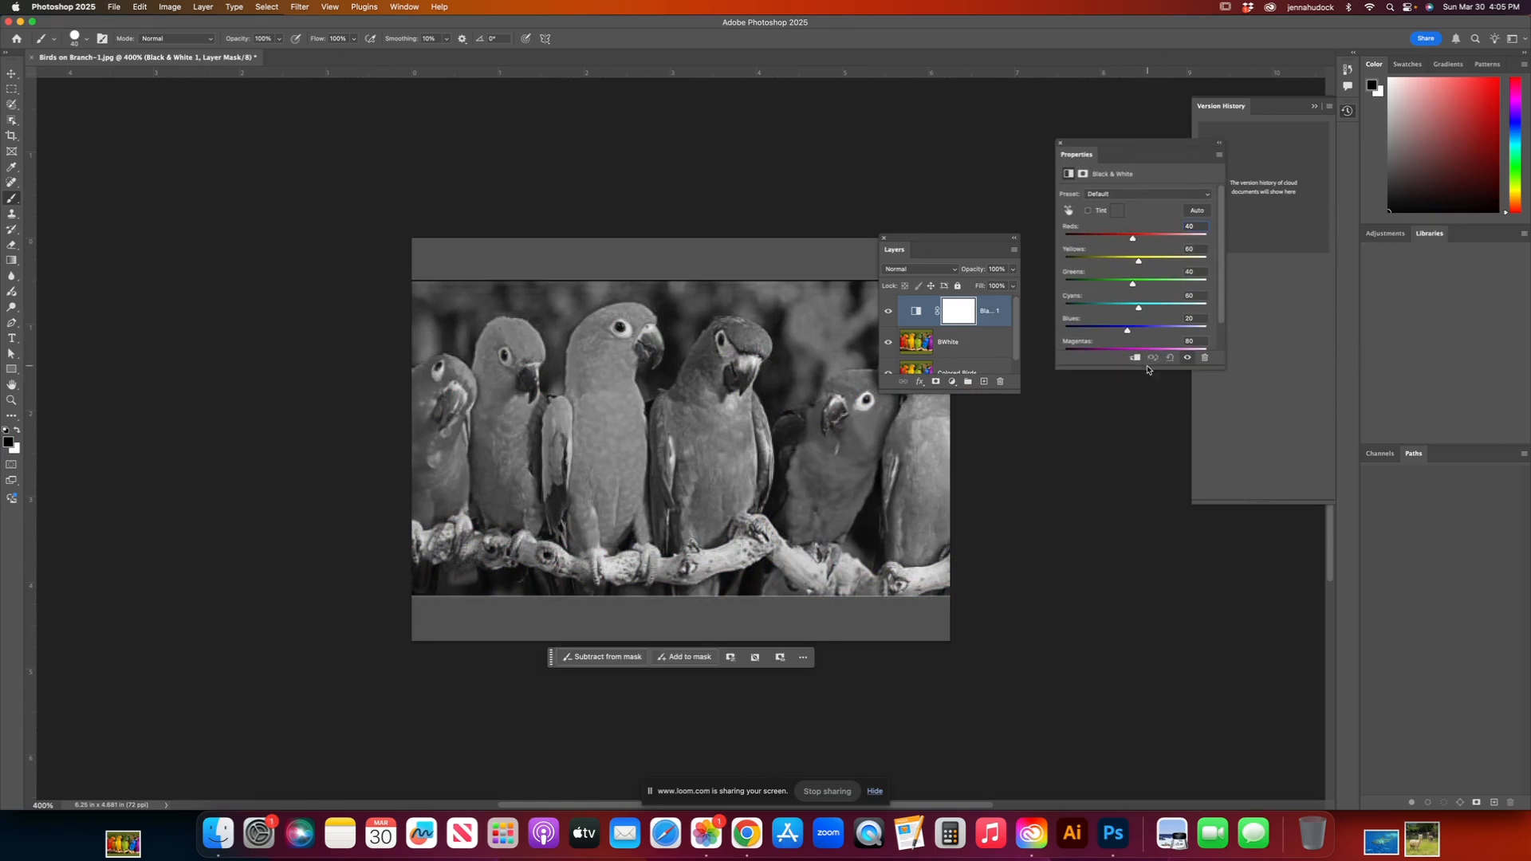
{"action": "mouse_move", "coordinate": [1133, 238]}
{"action": "left_mouse_down"}
{"action": "mouse_move", "coordinate": [1110, 239]}
{"action": "mouse_move", "coordinate": [1148, 261]}
{"action": "mouse_move", "coordinate": [1132, 261]}
{"action": "left_mouse_up"}
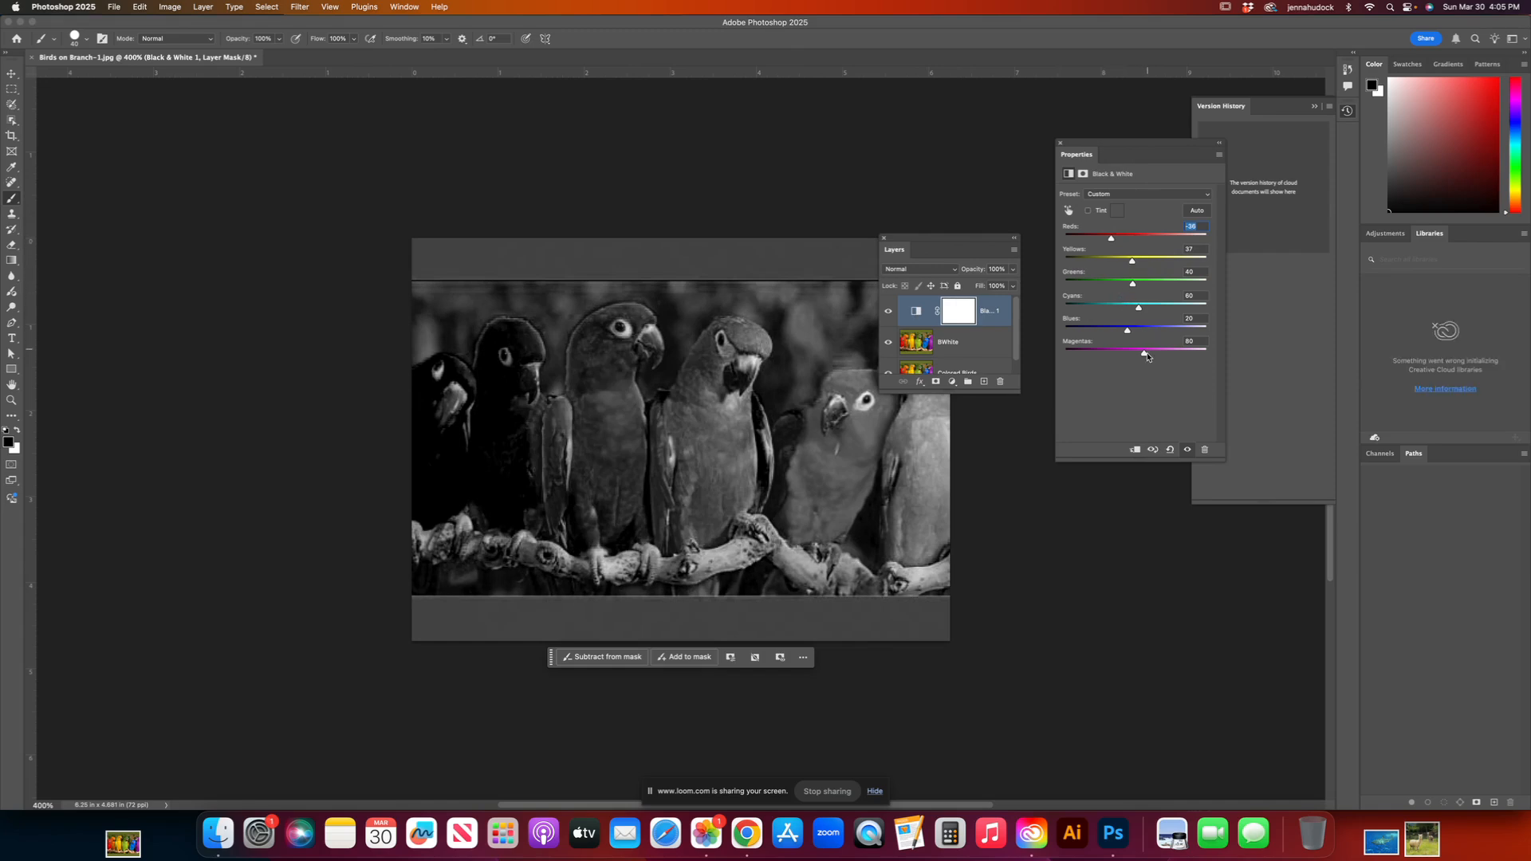
{"action": "left_click_drag", "start_coordinate": [1144, 353], "coordinate": [1157, 352]}
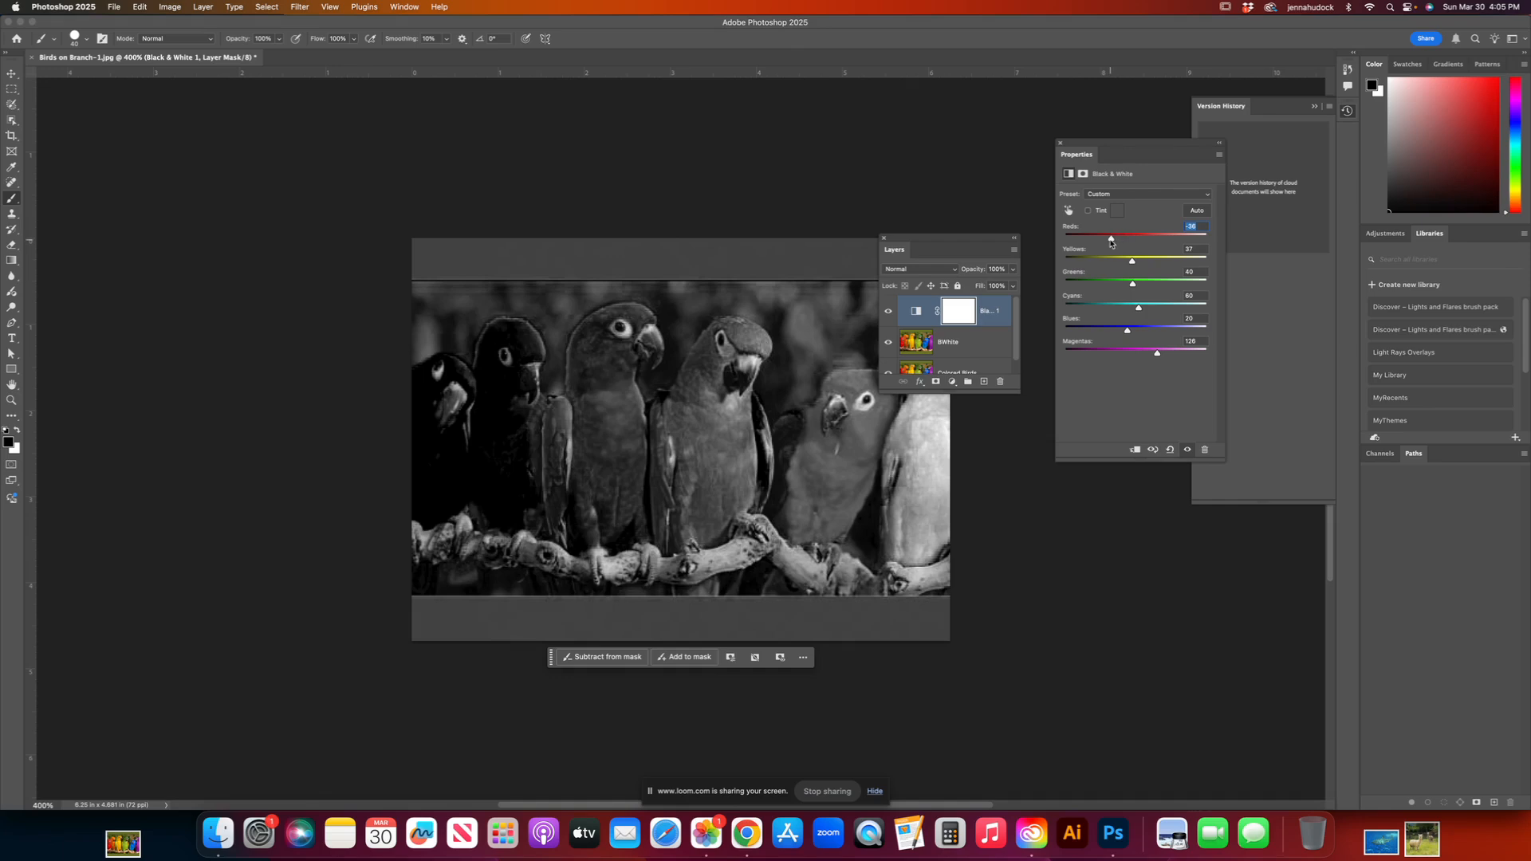
{"action": "left_click_drag", "start_coordinate": [1110, 240], "coordinate": [1142, 239]}
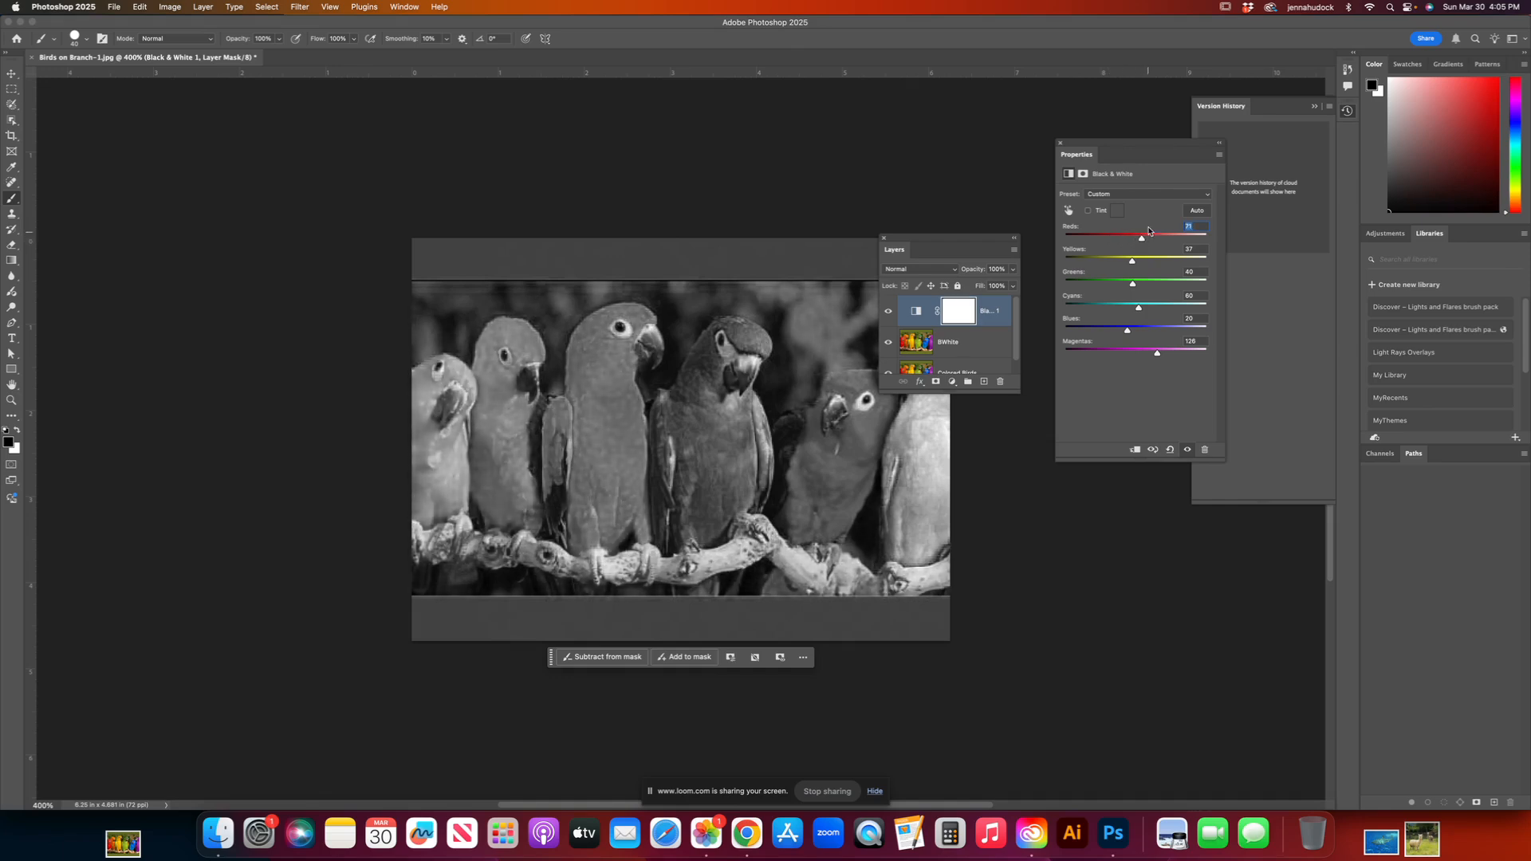
Step: Select the Black & White layer's mask and arrange the image and Layers panel so all the birds are uncovered
{"action": "left_click", "coordinate": [960, 311]}
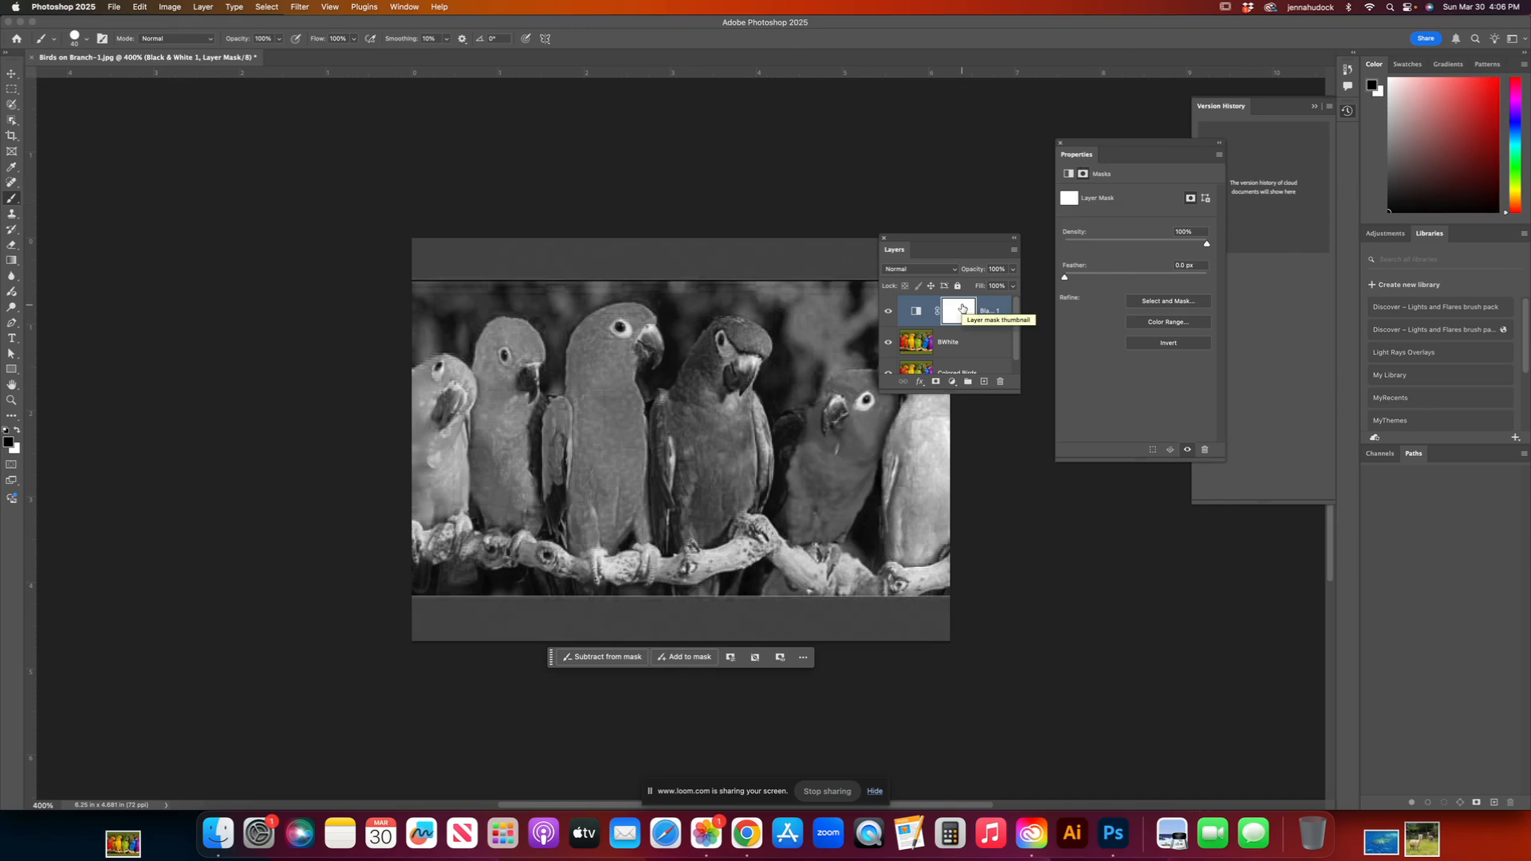
{"action": "left_click_drag", "start_coordinate": [658, 492], "coordinate": [383, 504]}
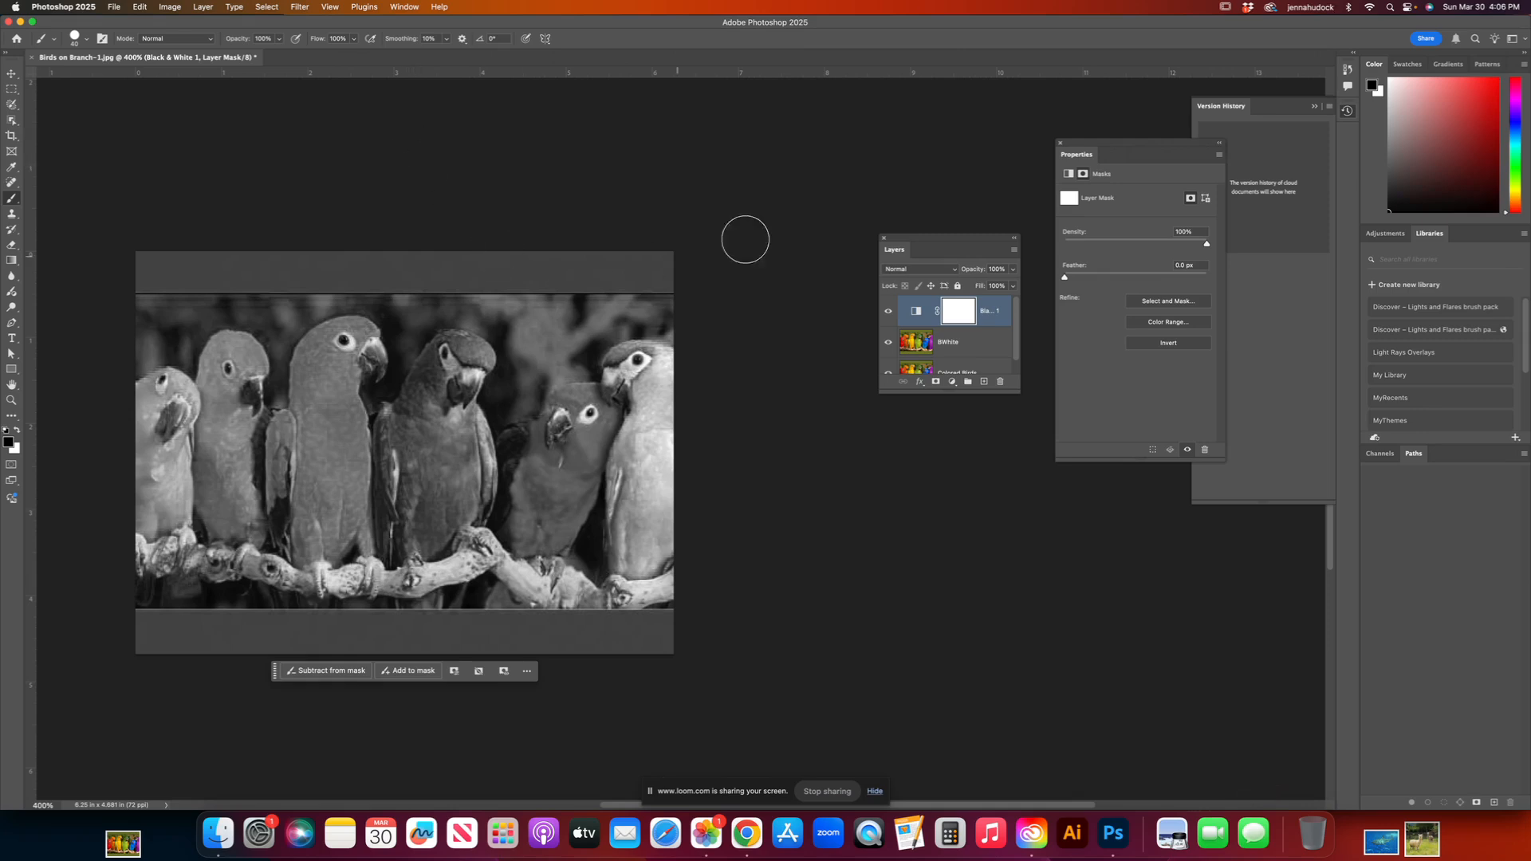
{"action": "left_click_drag", "start_coordinate": [908, 243], "coordinate": [512, 233]}
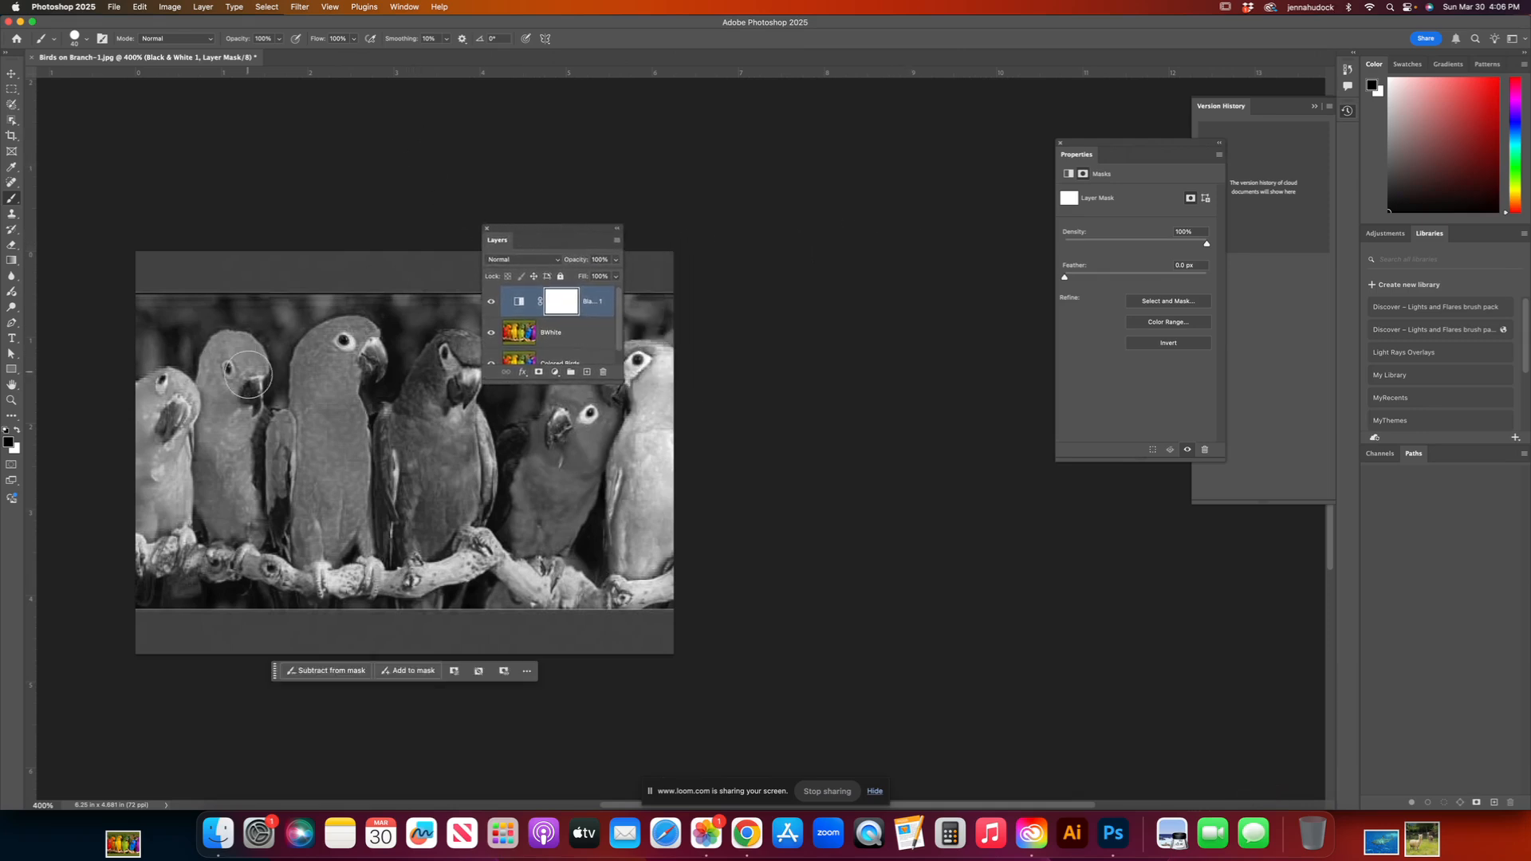
{"action": "left_click_drag", "start_coordinate": [257, 444], "coordinate": [163, 405]}
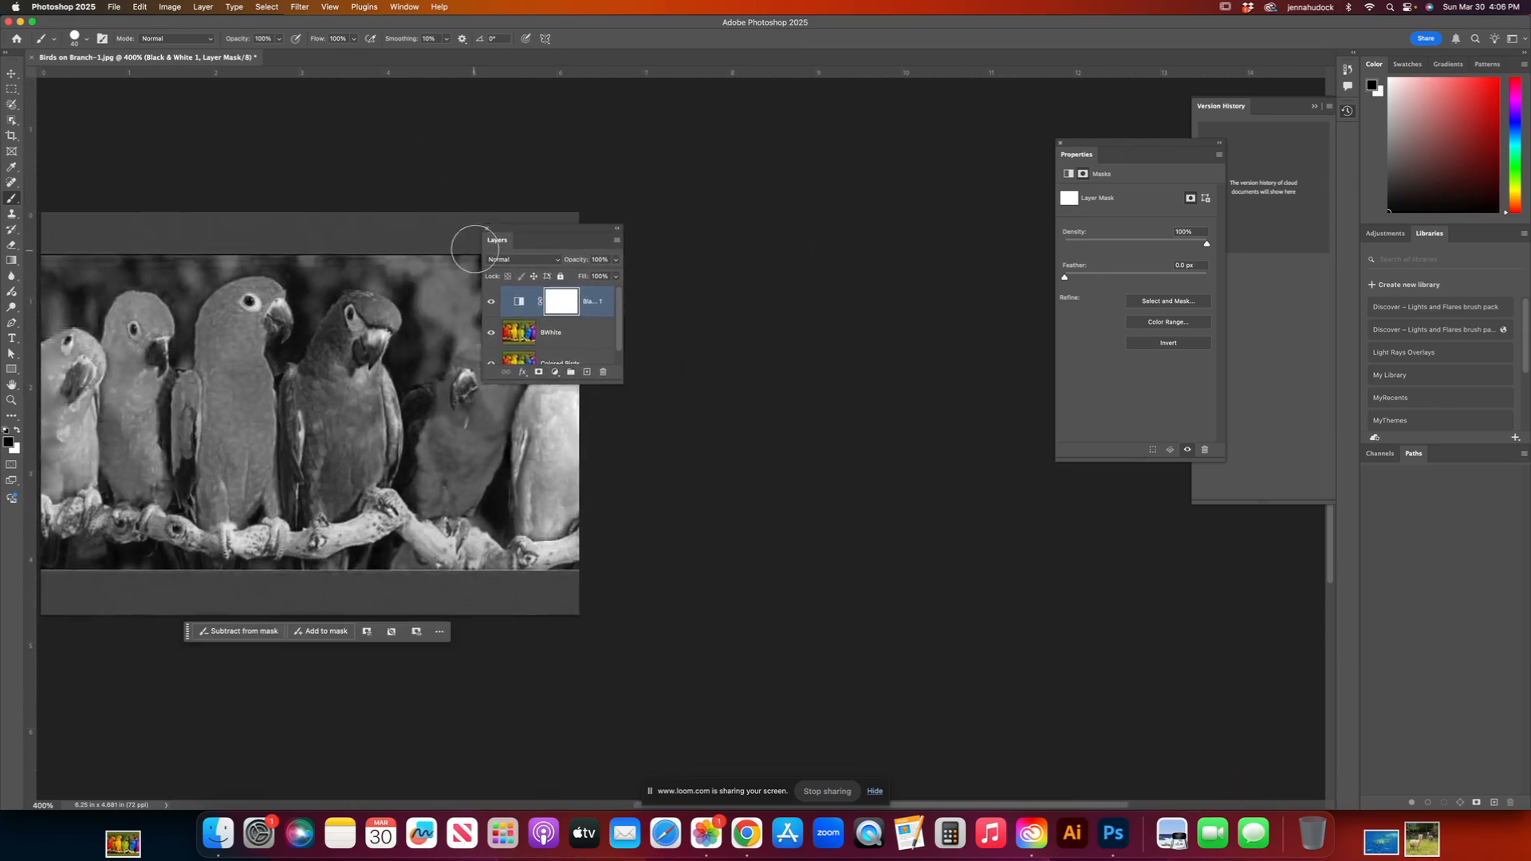
{"action": "mouse_move", "coordinate": [536, 234]}
{"action": "left_mouse_down"}
{"action": "mouse_move", "coordinate": [396, 231]}
{"action": "mouse_move", "coordinate": [298, 119]}
{"action": "left_mouse_up"}
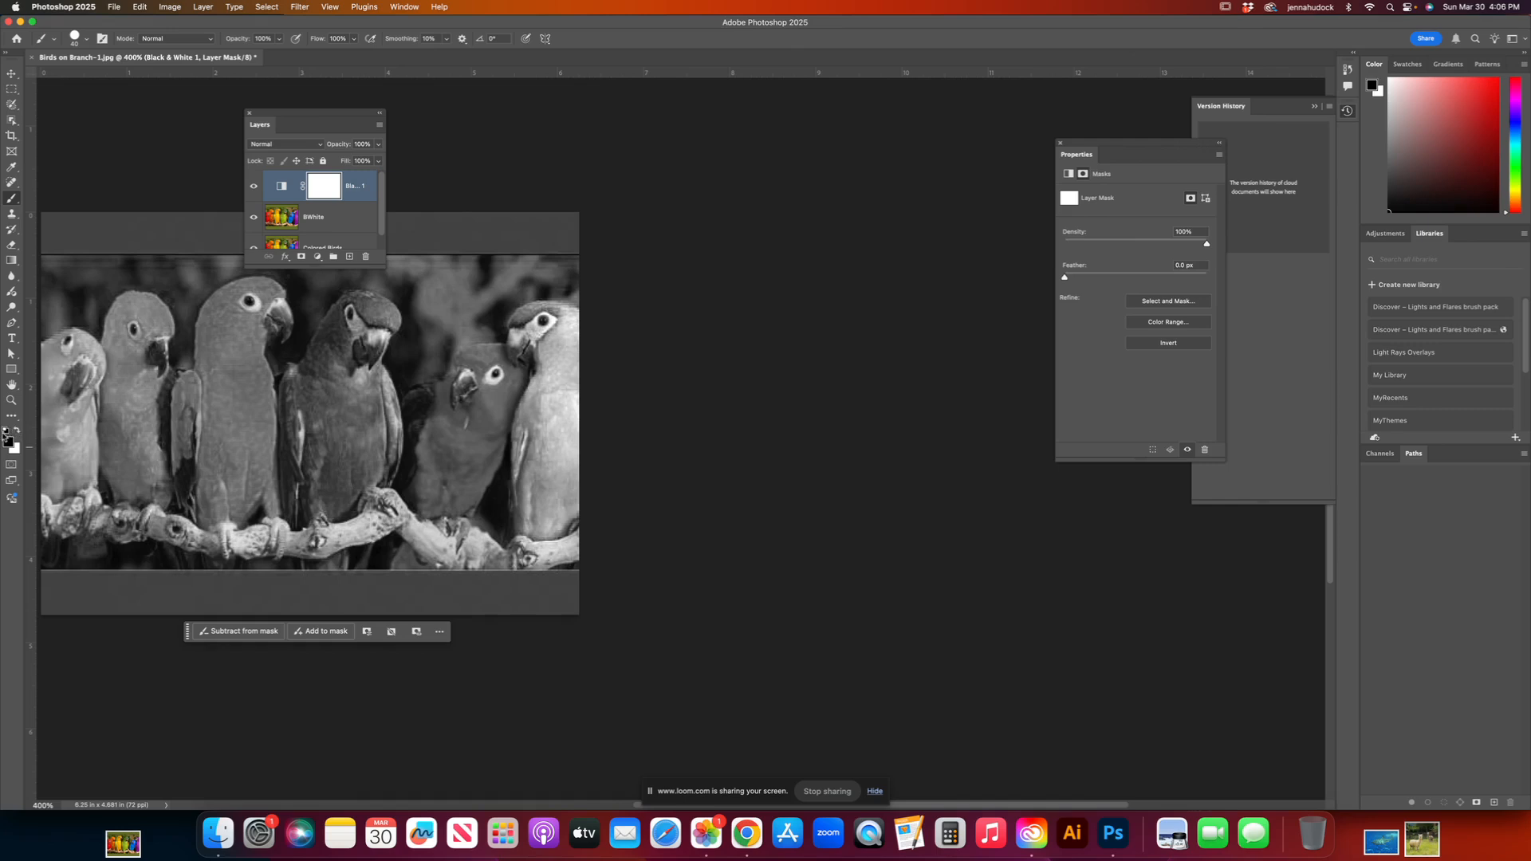
Step: Paint black on the mask over the yellow bird's chest with a 40 px brush at 30% hardness to reveal its color
{"action": "key", "text": "x"}
{"action": "left_click", "coordinate": [18, 434]}
{"action": "left_click", "coordinate": [87, 39]}
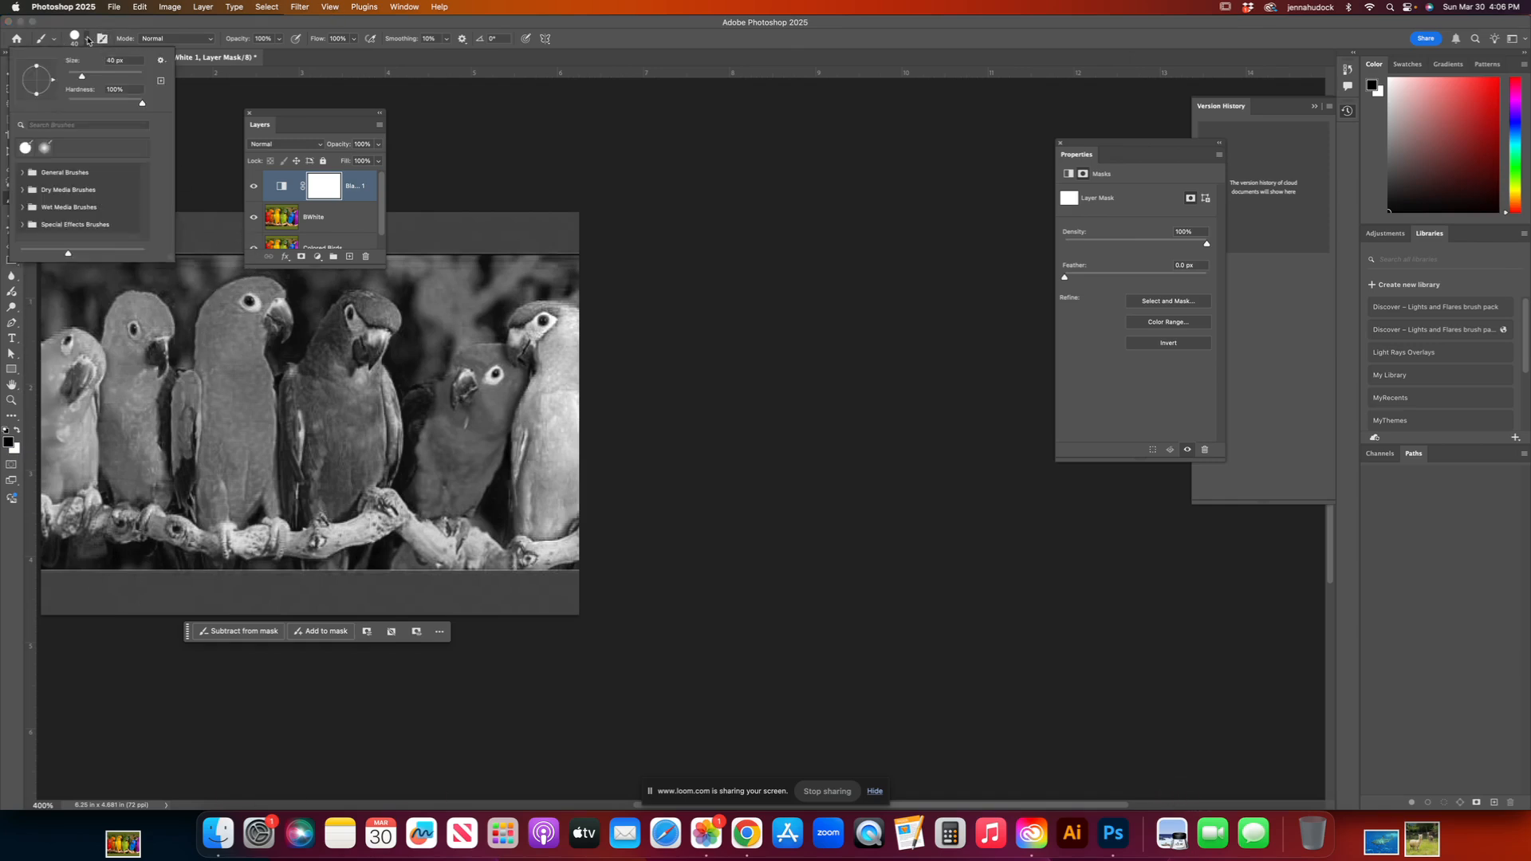
{"action": "left_click_drag", "start_coordinate": [143, 104], "coordinate": [89, 103]}
{"action": "left_click", "coordinate": [224, 353]}
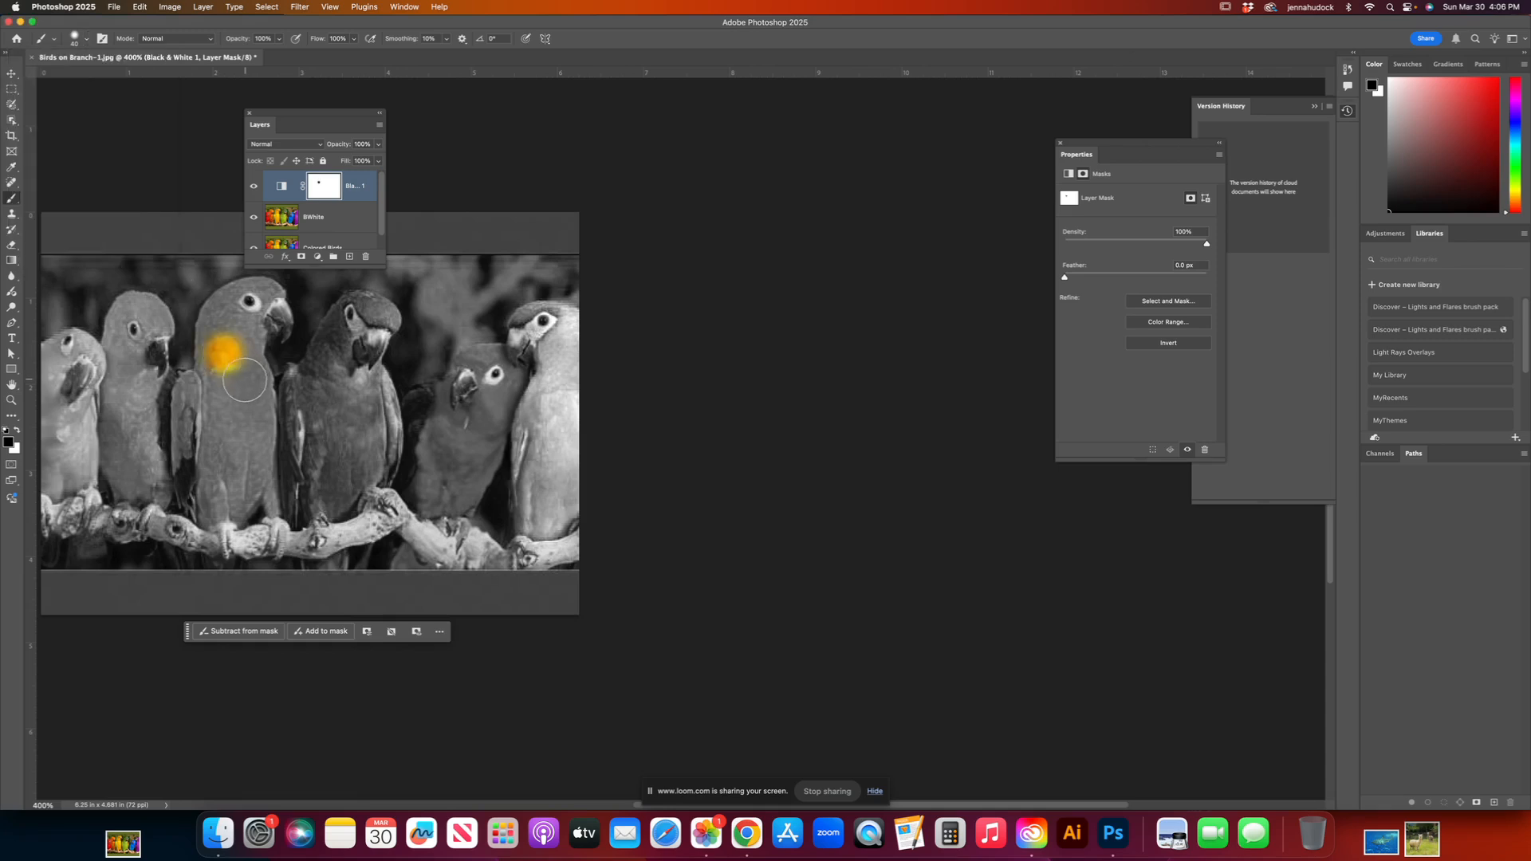
{"action": "left_click", "coordinate": [246, 380]}
{"action": "left_click_drag", "start_coordinate": [229, 392], "coordinate": [207, 379]}
Step: Increase the brush hardness and paint the mask over the yellow bird's neck to reveal its color with a crisper edge
{"action": "left_click", "coordinate": [87, 39]}
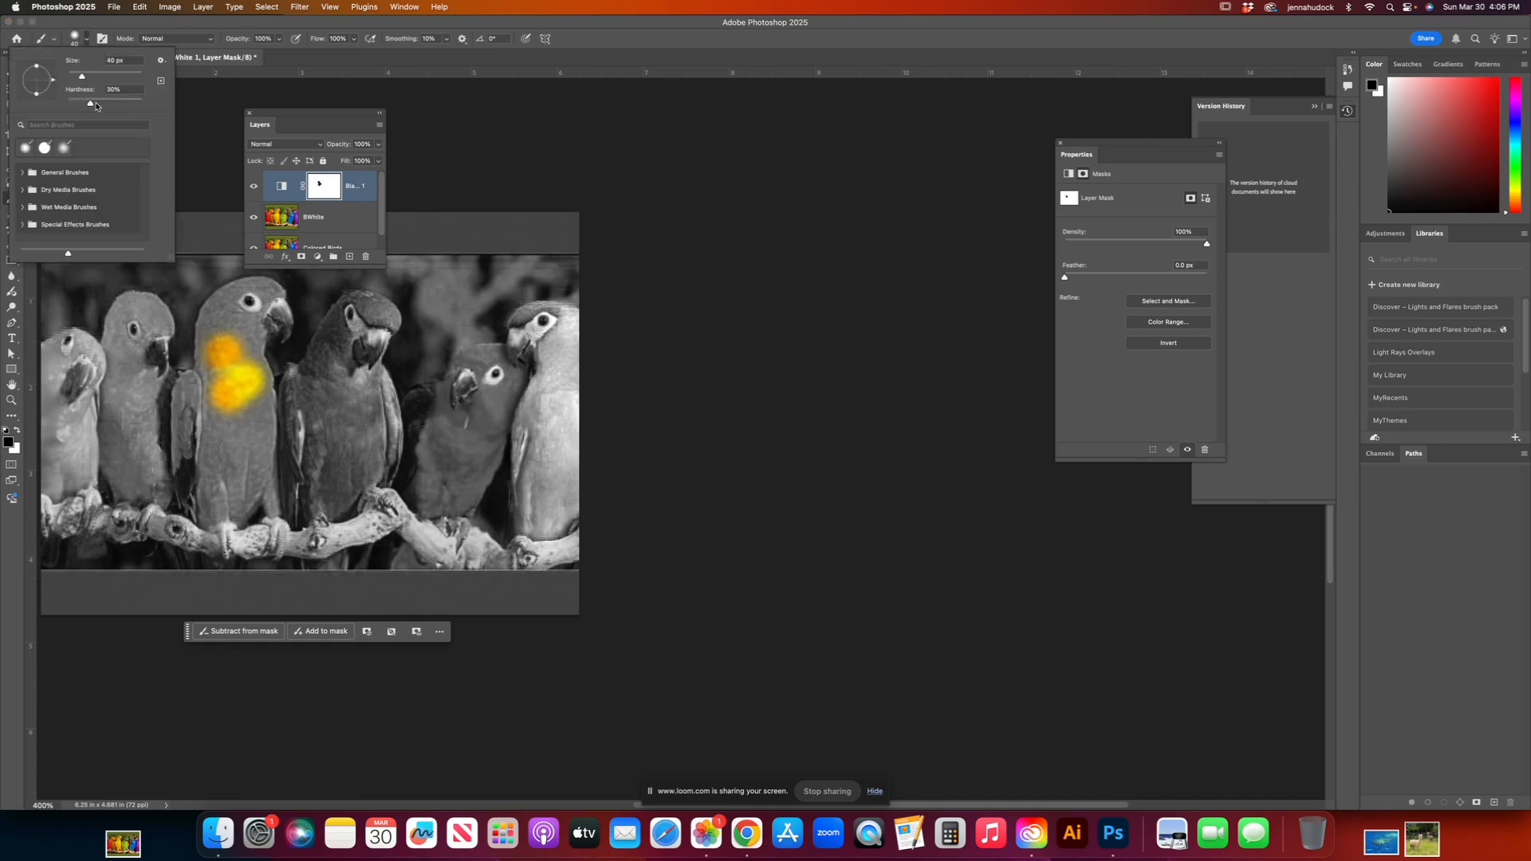
{"action": "left_click_drag", "start_coordinate": [91, 103], "coordinate": [125, 105]}
{"action": "left_click", "coordinate": [231, 327]}
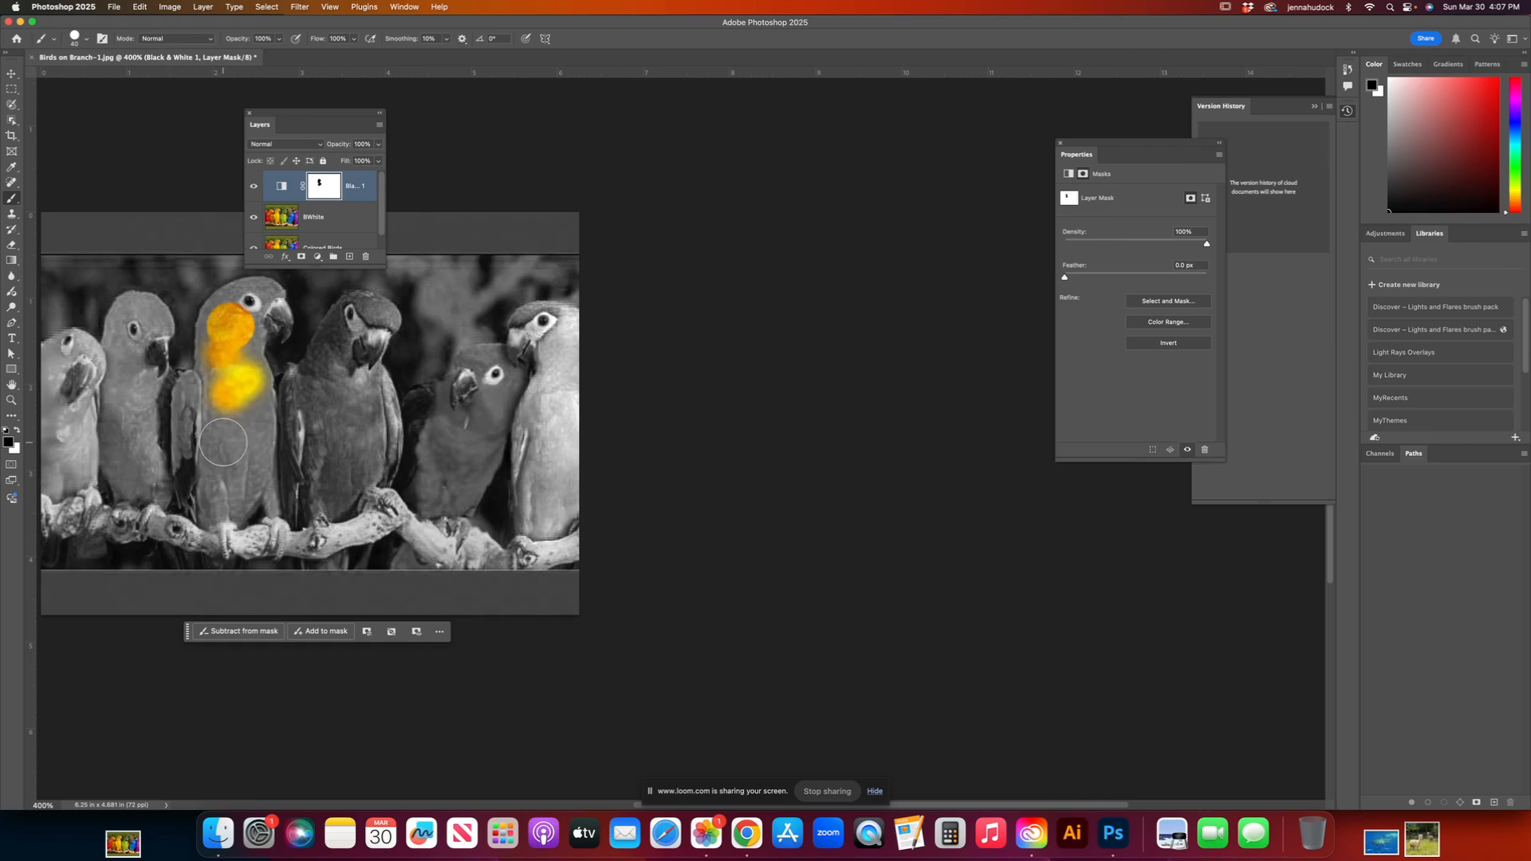
Step: Paint black on the mask with an enlarged brush across all the birds' chests and necks and the green bird's head to reveal their colors
{"action": "left_click", "coordinate": [203, 444]}
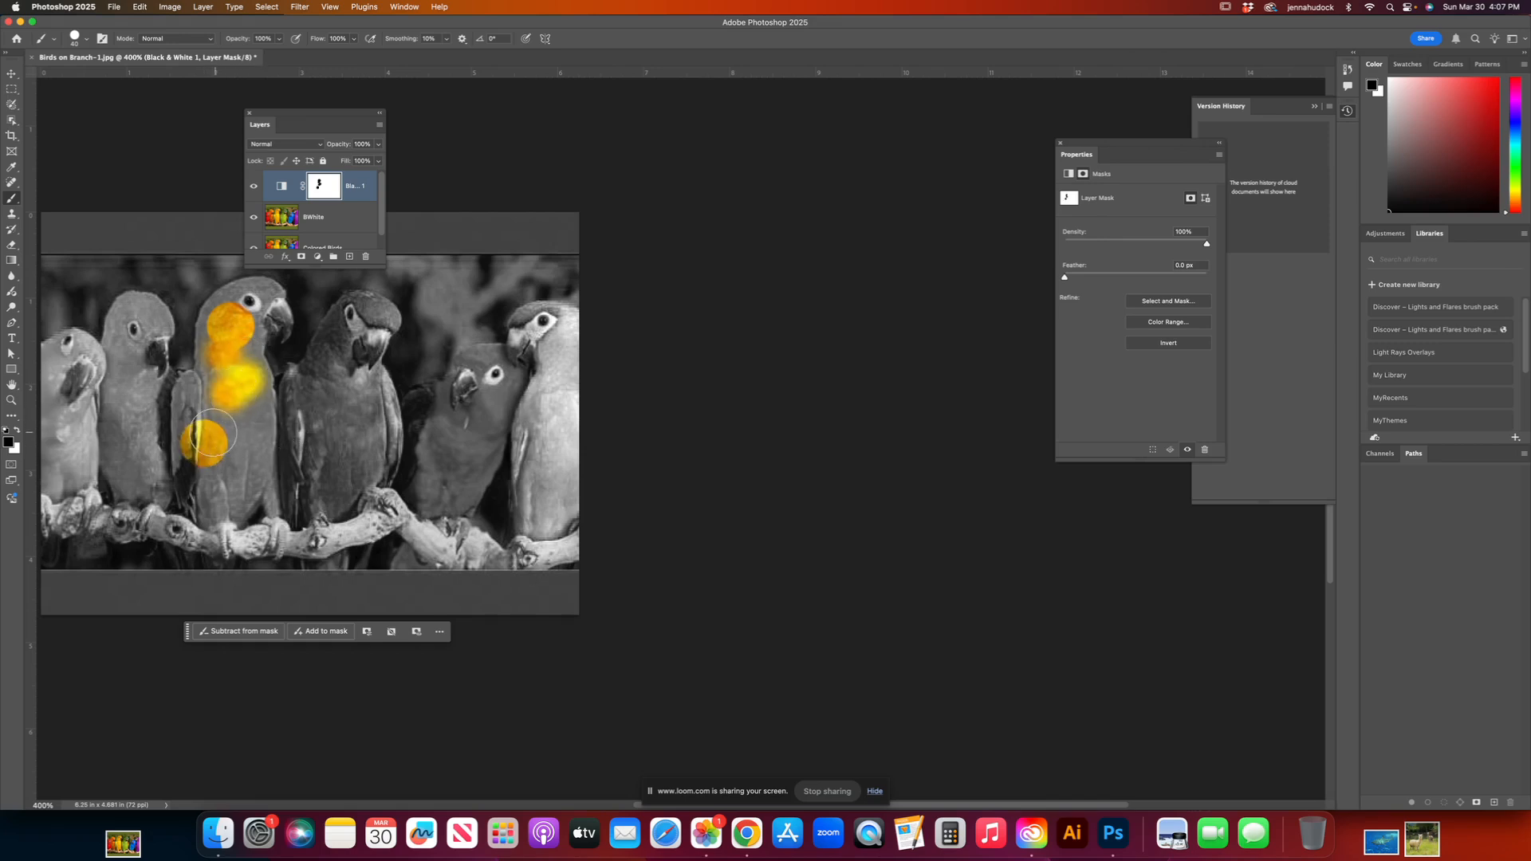
{"action": "key", "text": "bracketright"}
{"action": "key", "text": "bracketright"}
{"action": "key", "text": "bracketright"}
{"action": "key", "text": "bracketright"}
{"action": "mouse_move", "coordinate": [76, 435]}
{"action": "left_mouse_down"}
{"action": "mouse_move", "coordinate": [143, 402]}
{"action": "mouse_move", "coordinate": [170, 426]}
{"action": "mouse_move", "coordinate": [224, 403]}
{"action": "mouse_move", "coordinate": [248, 422]}
{"action": "mouse_move", "coordinate": [291, 413]}
{"action": "mouse_move", "coordinate": [334, 382]}
{"action": "mouse_move", "coordinate": [372, 440]}
{"action": "mouse_move", "coordinate": [458, 431]}
{"action": "mouse_move", "coordinate": [544, 405]}
{"action": "mouse_move", "coordinate": [550, 327]}
{"action": "left_mouse_up"}
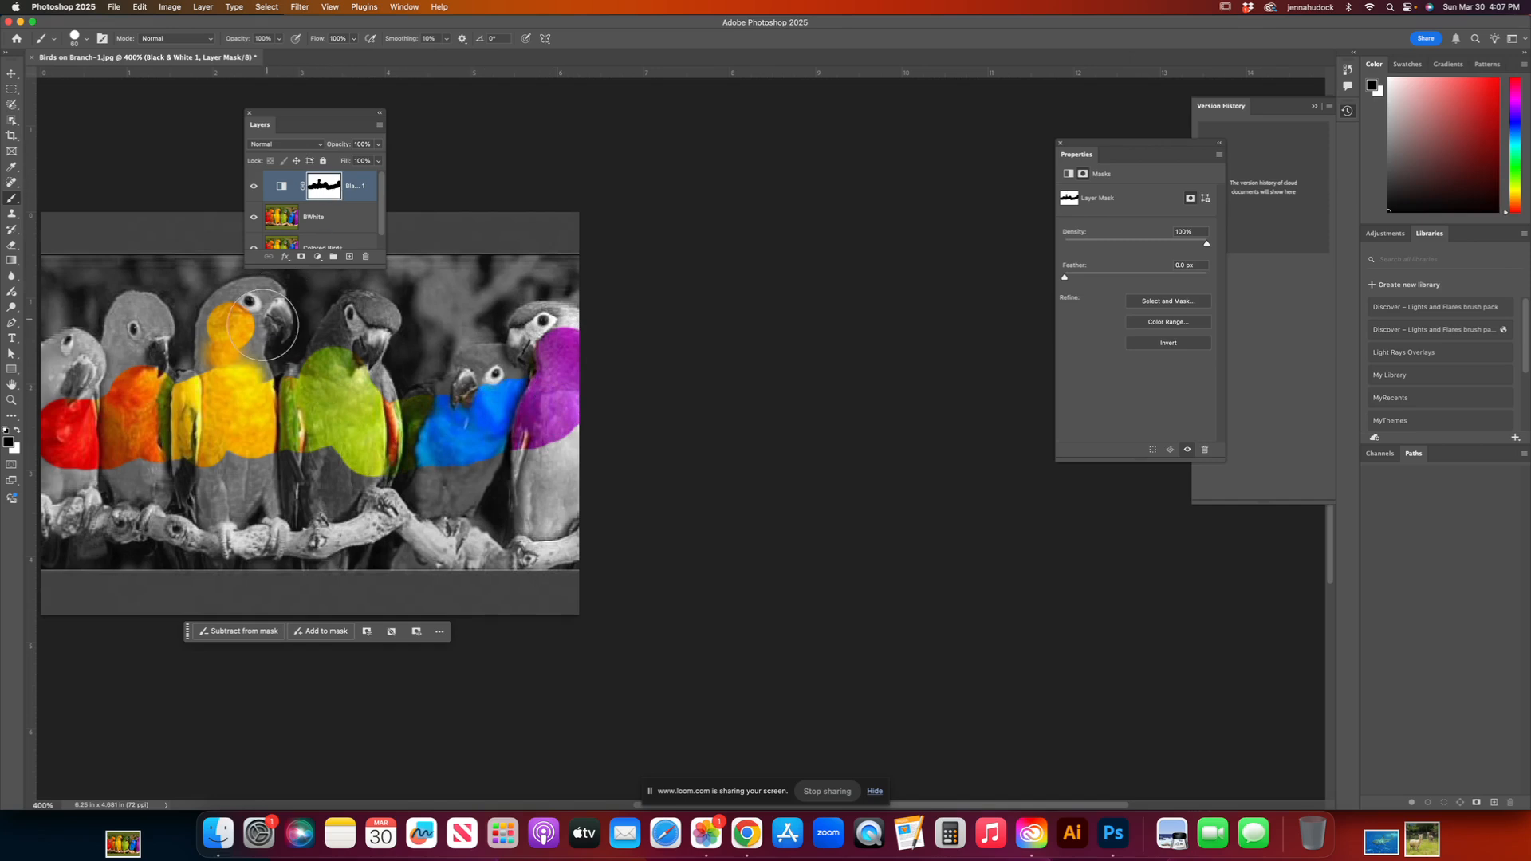
{"action": "mouse_move", "coordinate": [116, 403]}
{"action": "left_mouse_down"}
{"action": "mouse_move", "coordinate": [68, 410]}
{"action": "mouse_move", "coordinate": [136, 375]}
{"action": "mouse_move", "coordinate": [220, 403]}
{"action": "mouse_move", "coordinate": [241, 349]}
{"action": "mouse_move", "coordinate": [290, 354]}
{"action": "mouse_move", "coordinate": [381, 325]}
{"action": "mouse_move", "coordinate": [388, 366]}
{"action": "mouse_move", "coordinate": [419, 396]}
{"action": "mouse_move", "coordinate": [390, 342]}
{"action": "mouse_move", "coordinate": [416, 360]}
{"action": "left_mouse_up"}
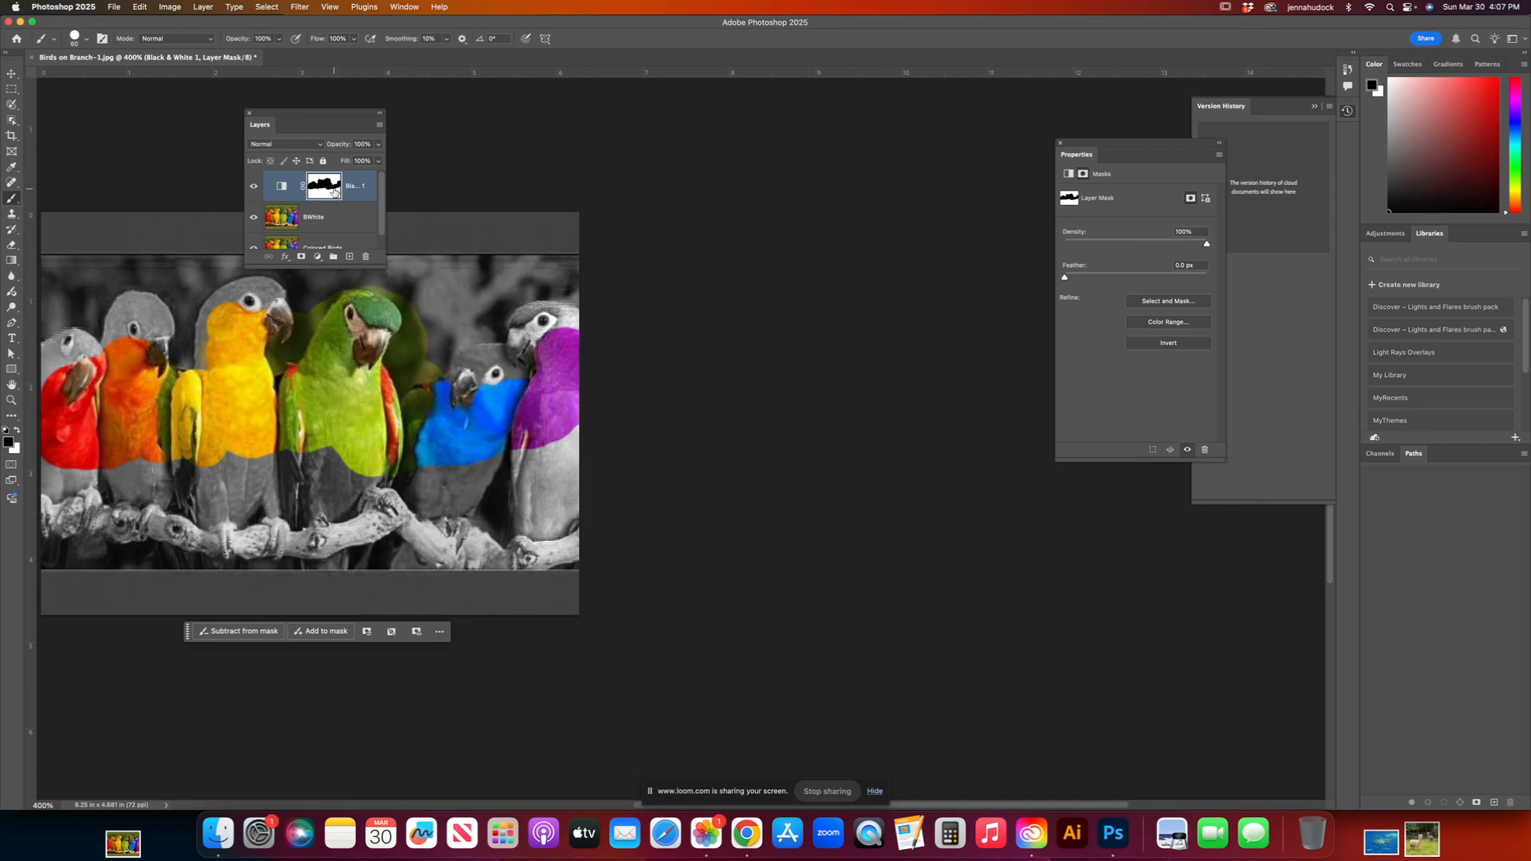
Step: Paint white on the mask with a smaller brush over the color spill between the green bird's head and the blue bird
{"action": "left_click", "coordinate": [17, 431]}
{"action": "scroll", "coordinate": [135, 351], "scroll_direction": "down", "scroll_amount": 1}
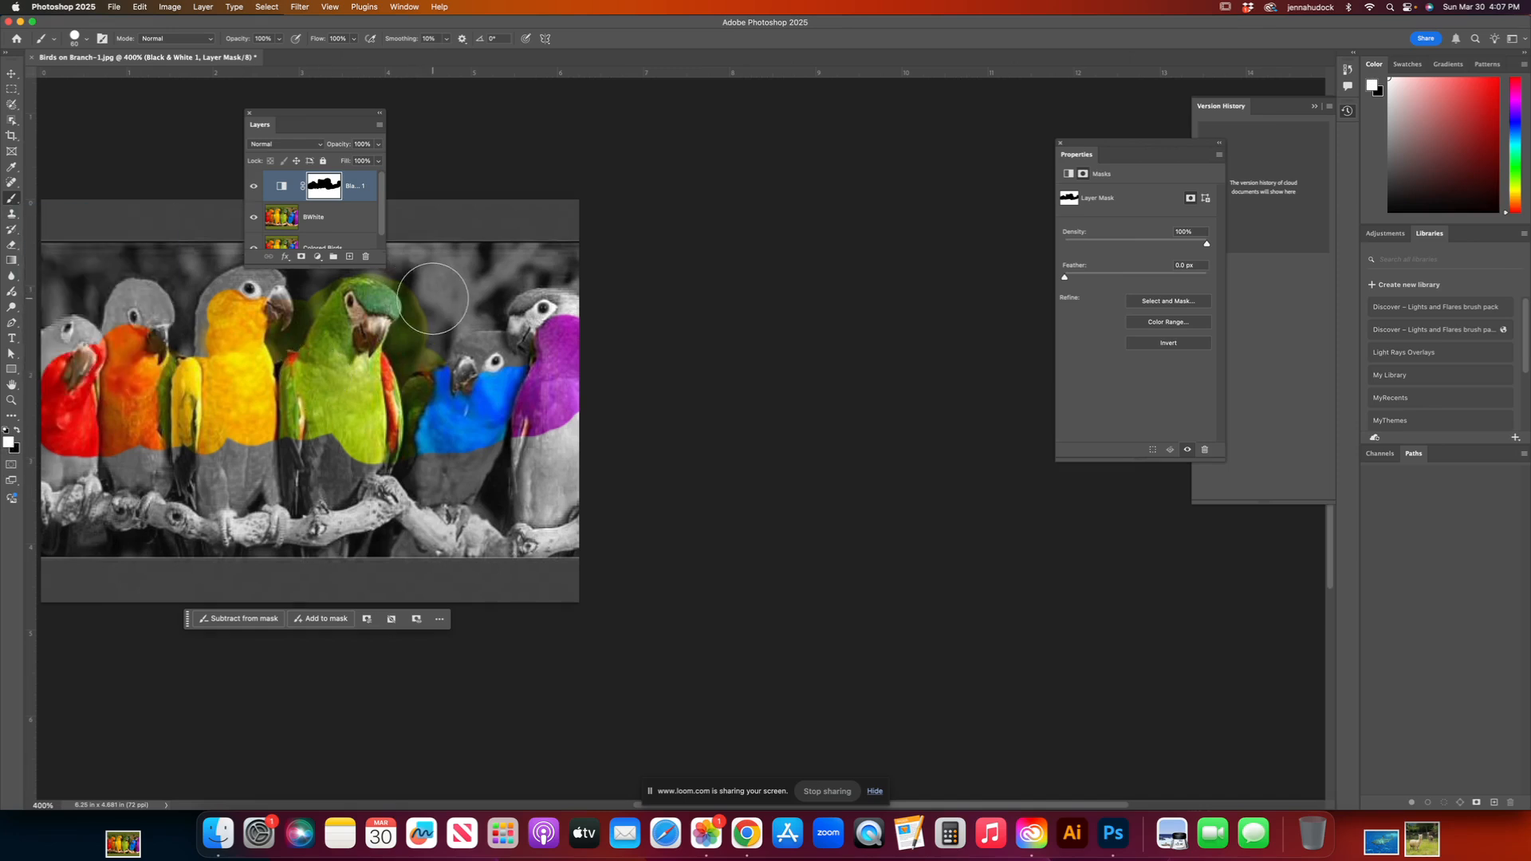
{"action": "key", "text": "bracketleft"}
{"action": "key", "text": "bracketleft"}
{"action": "key", "text": "bracketleft"}
{"action": "key", "text": "bracketleft"}
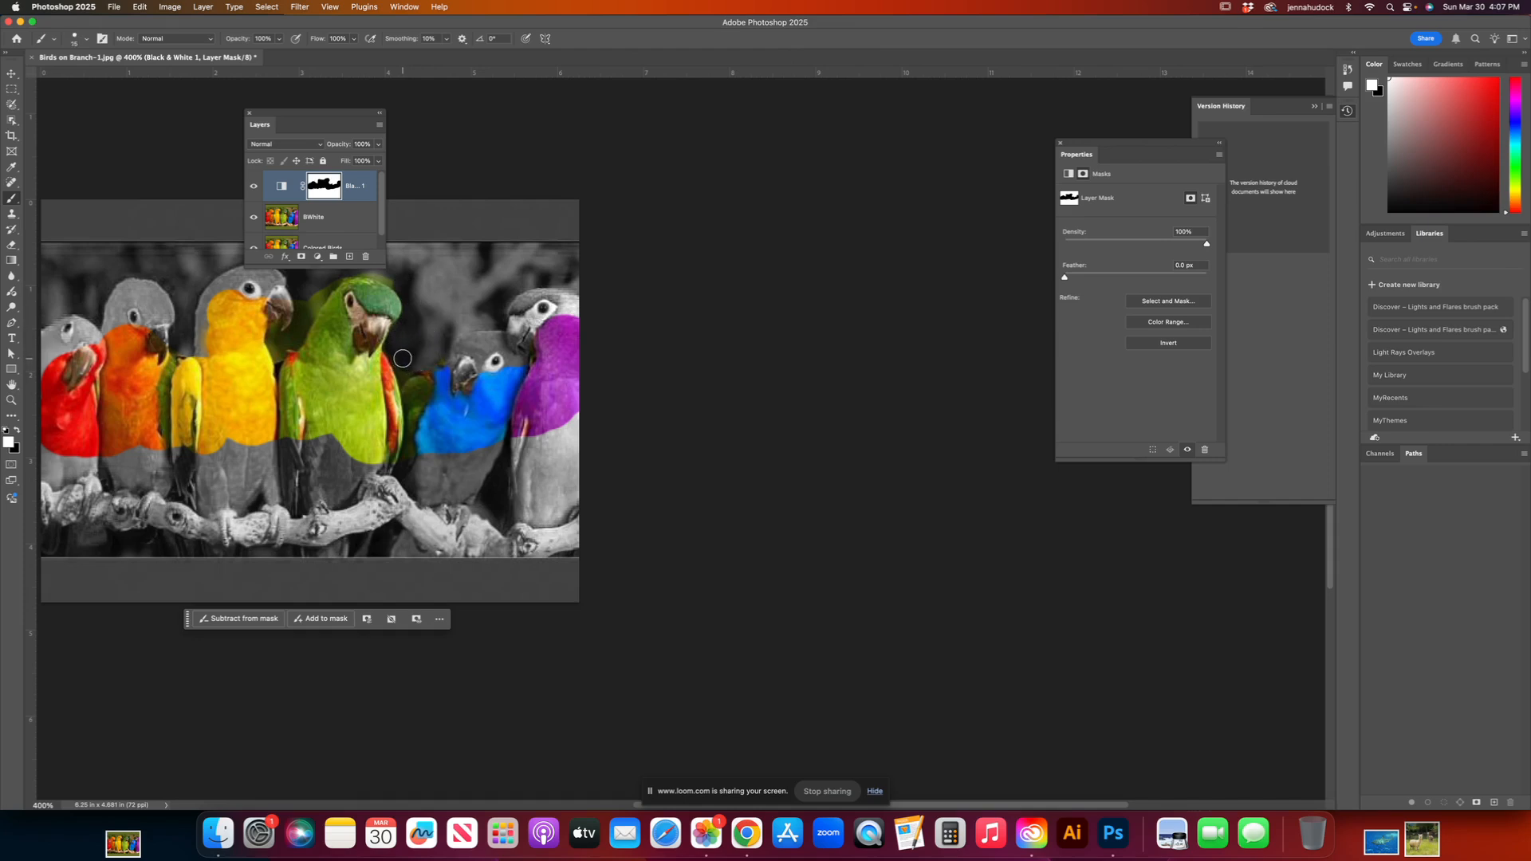
Step: Reduce the brush size to 3 px for fine mask edges and check its settings
{"action": "key", "text": "super+equal"}
{"action": "key", "text": "super+equal"}
{"action": "key", "text": "super+equal"}
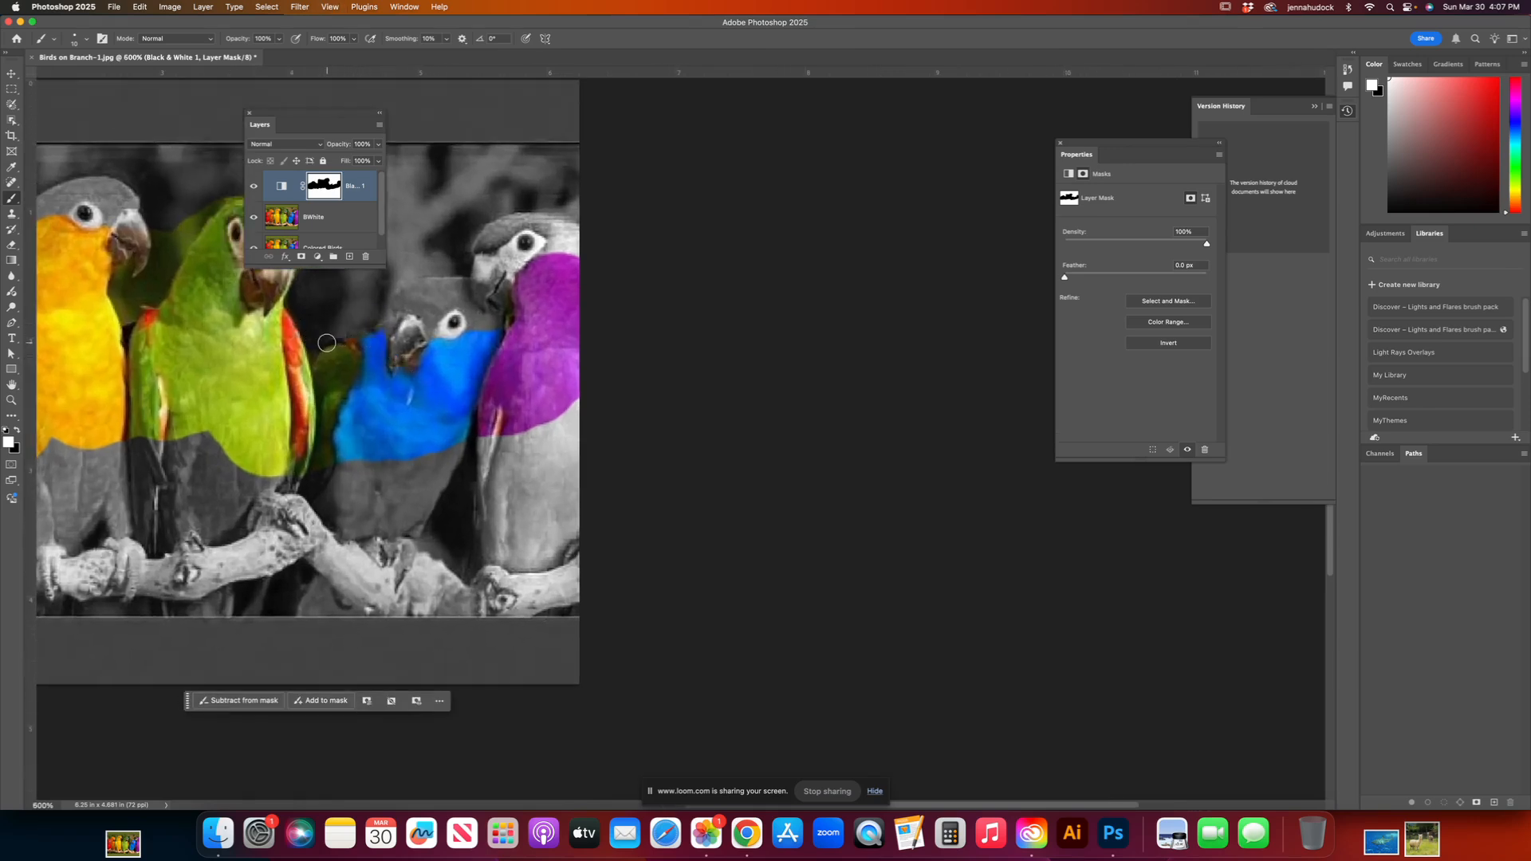
{"action": "key", "text": "bracketleft"}
{"action": "key", "text": "bracketleft"}
{"action": "key", "text": "bracketleft"}
{"action": "key", "text": "bracketleft"}
{"action": "key", "text": "bracketleft"}
{"action": "key", "text": "bracketleft"}
{"action": "left_click", "coordinate": [87, 39]}
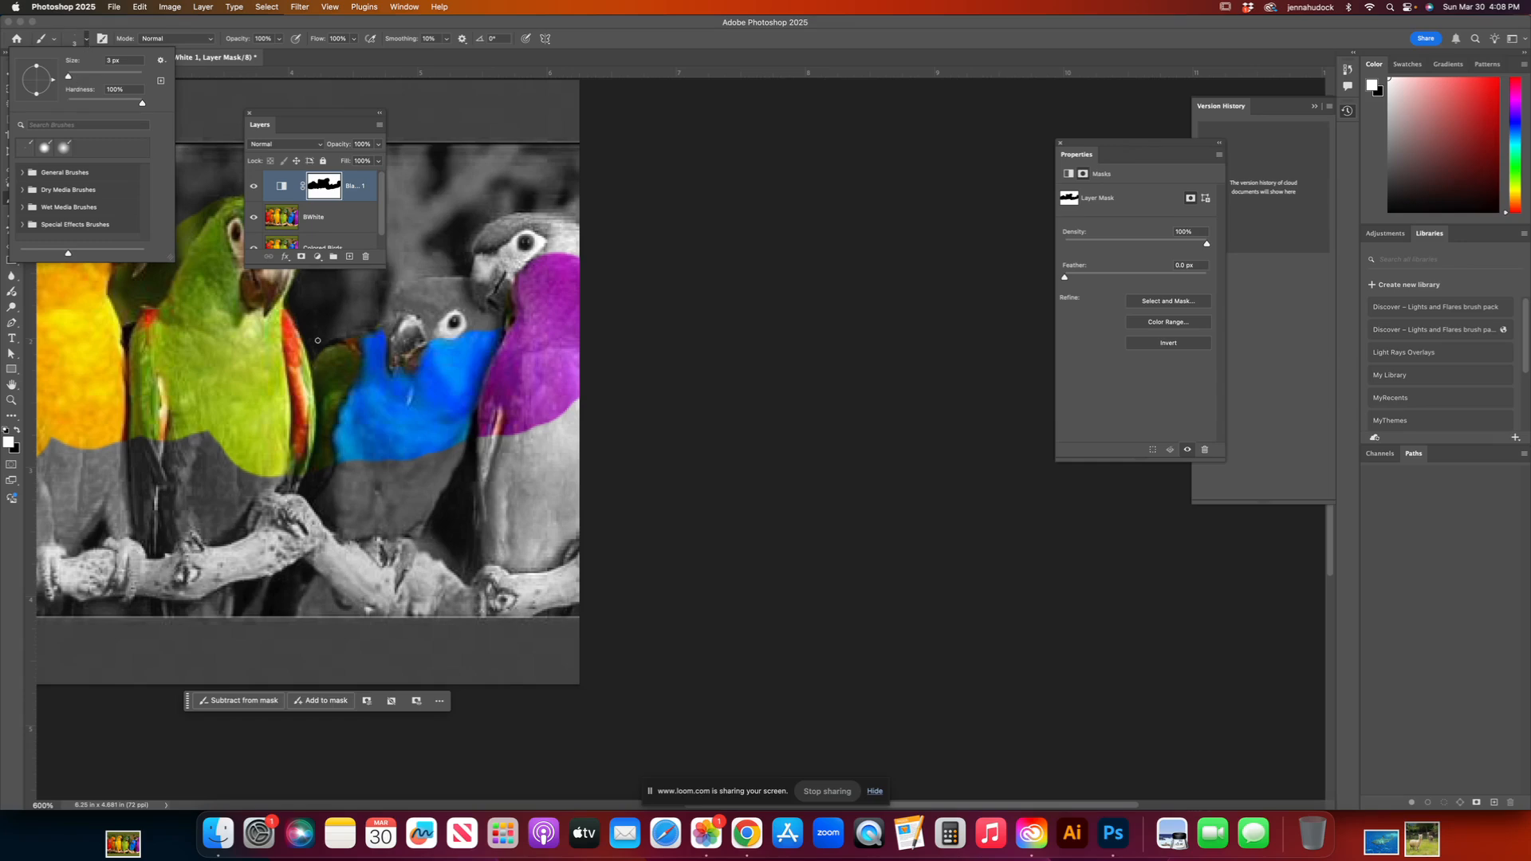
Step: Examine the mask edges around the green, blue and purple birds up close and review the whole image
{"action": "key", "text": "super+equal"}
{"action": "key", "text": "super+equal"}
{"action": "key", "text": "super+equal"}
{"action": "key", "text": "super+equal"}
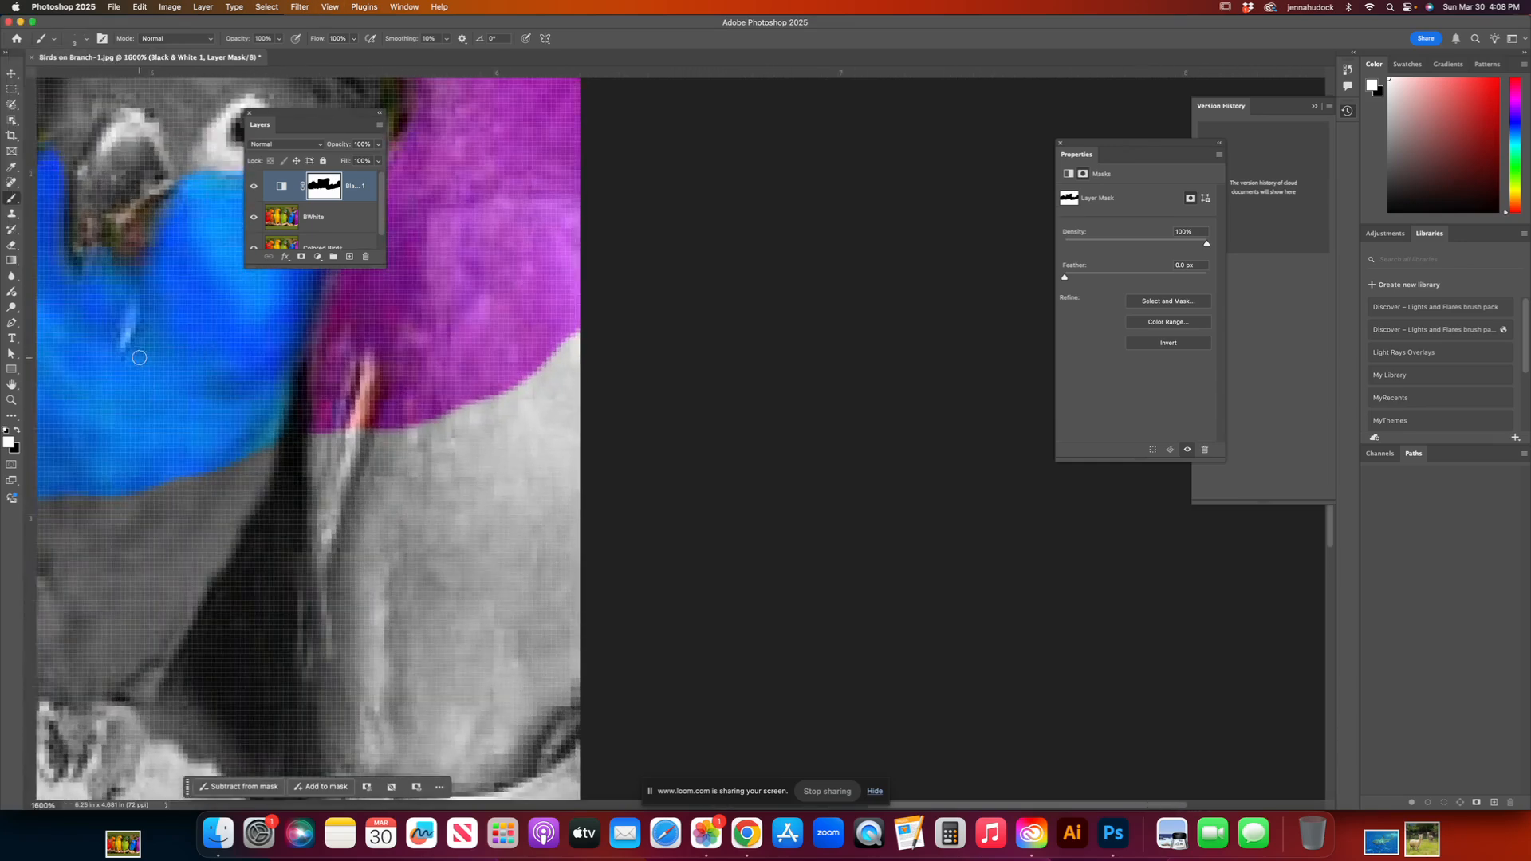
{"action": "mouse_move", "coordinate": [245, 456]}
{"action": "left_mouse_down"}
{"action": "mouse_move", "coordinate": [284, 505]}
{"action": "mouse_move", "coordinate": [550, 632]}
{"action": "left_mouse_up"}
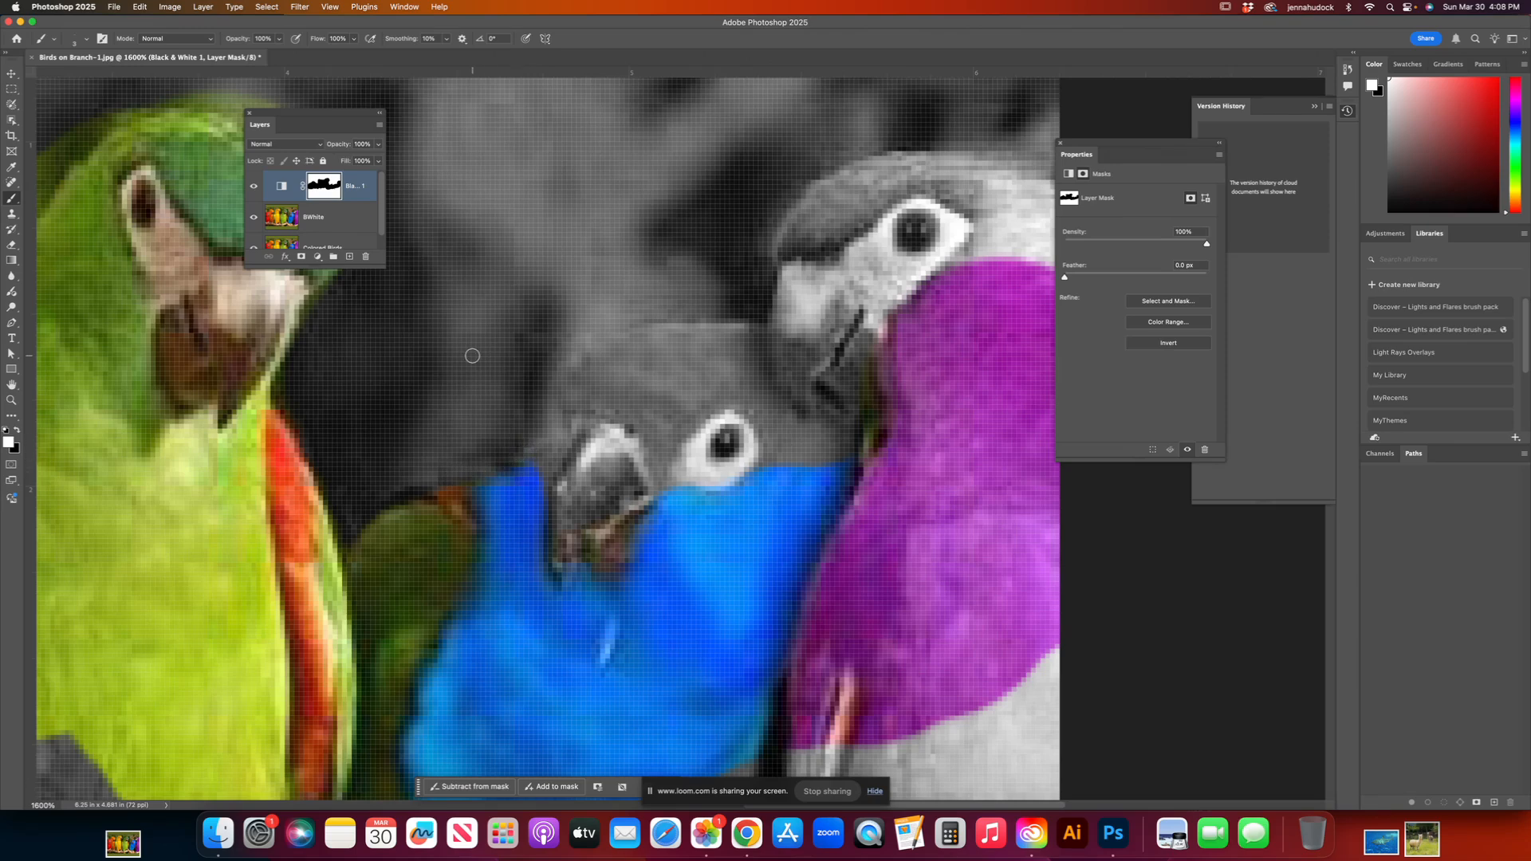
{"action": "key", "text": "super+minus"}
{"action": "key", "text": "super+minus"}
{"action": "key", "text": "super+minus"}
{"action": "key", "text": "super+minus"}
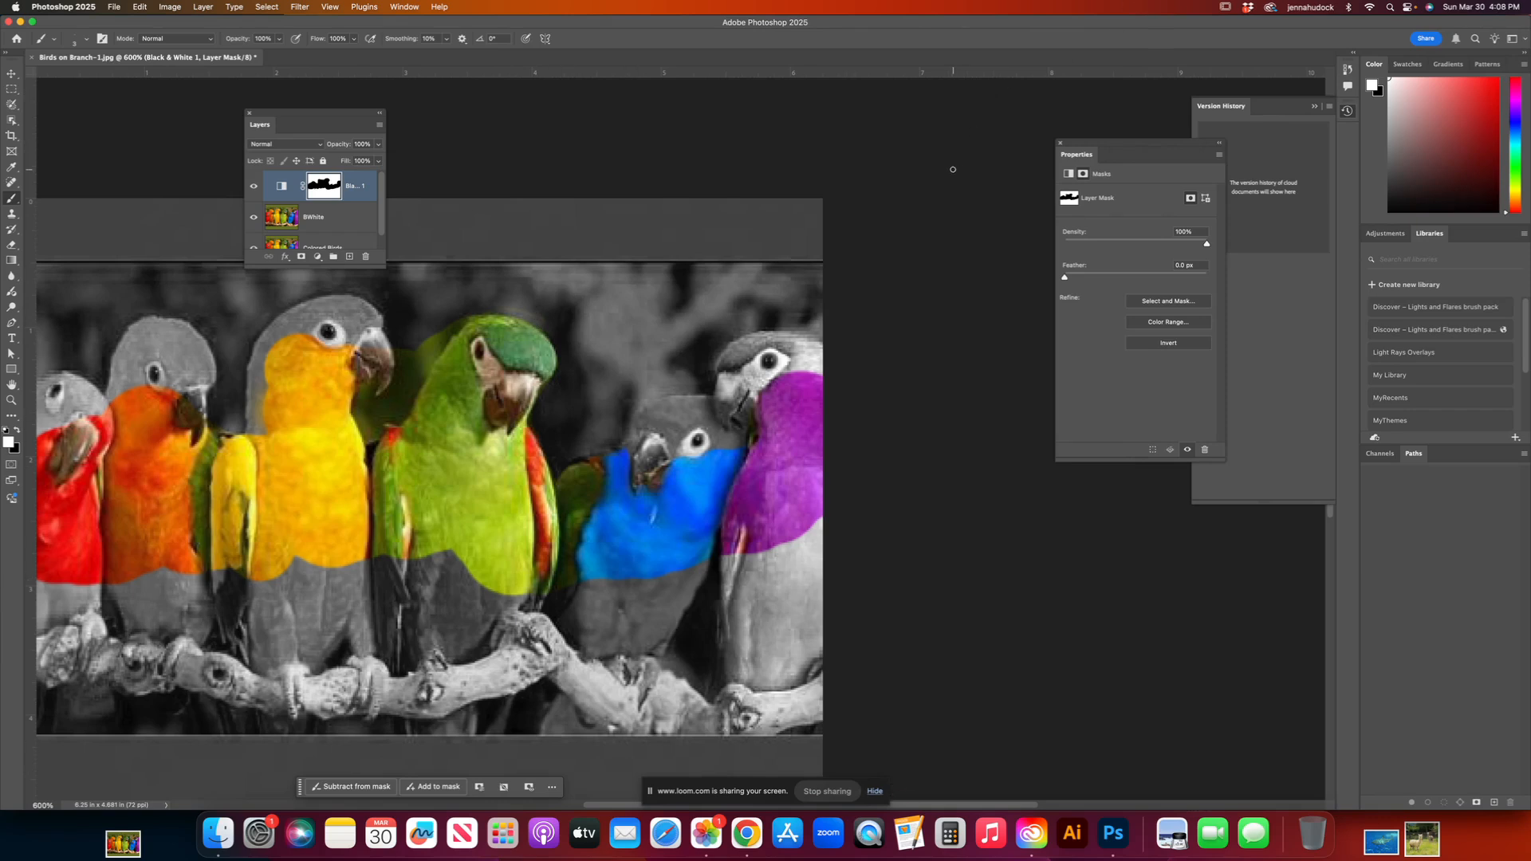
{"action": "key", "text": "super+minus"}
{"action": "key", "text": "super+minus"}
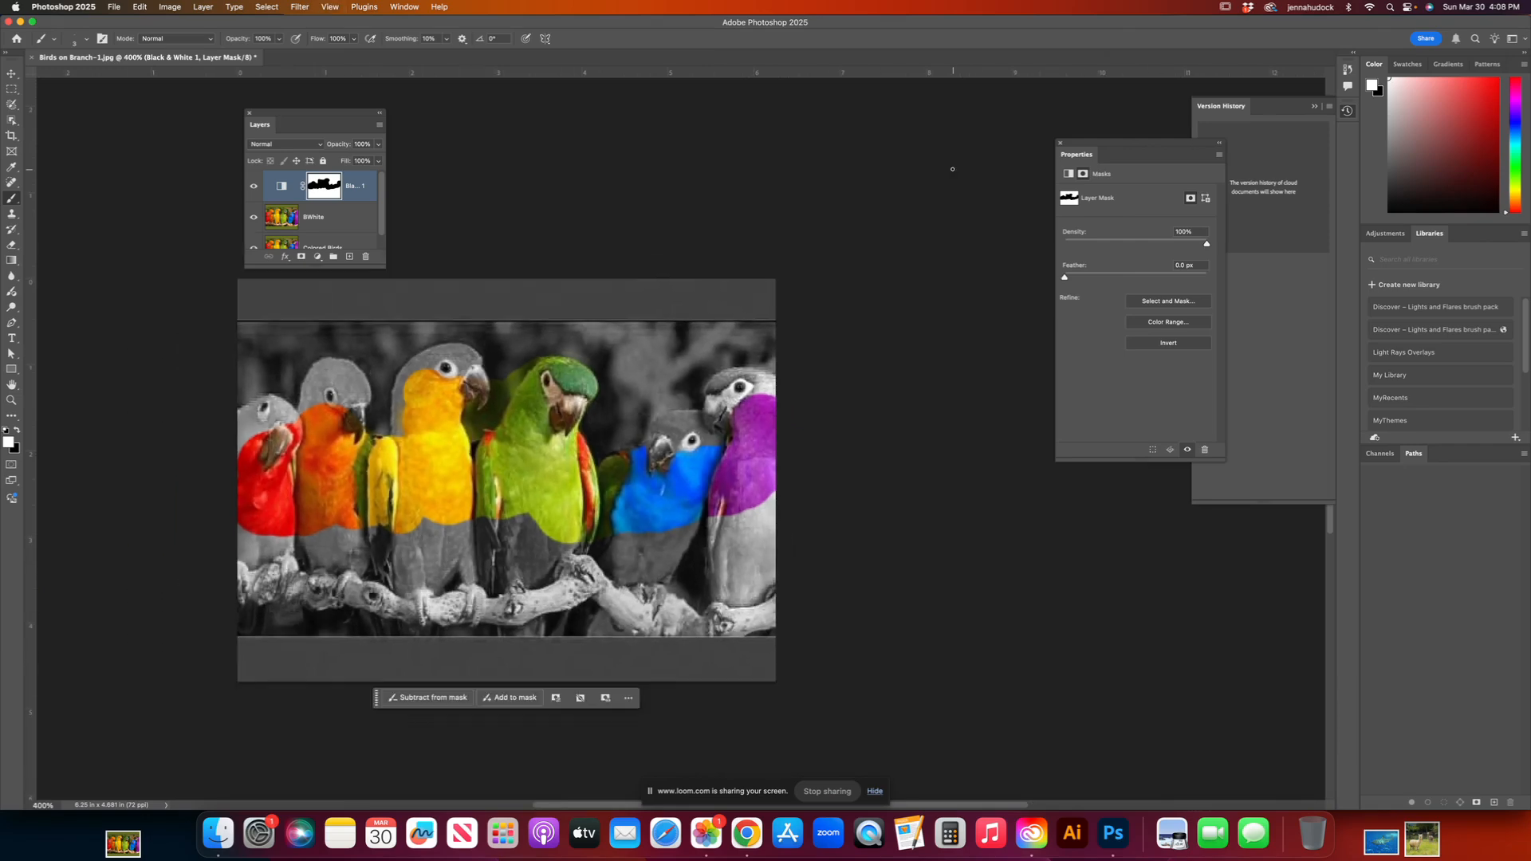
Step: Switch to Chrome and show the Loom page for the Non-Destructive Masking in Photoshop video
{"action": "left_click", "coordinate": [748, 844]}
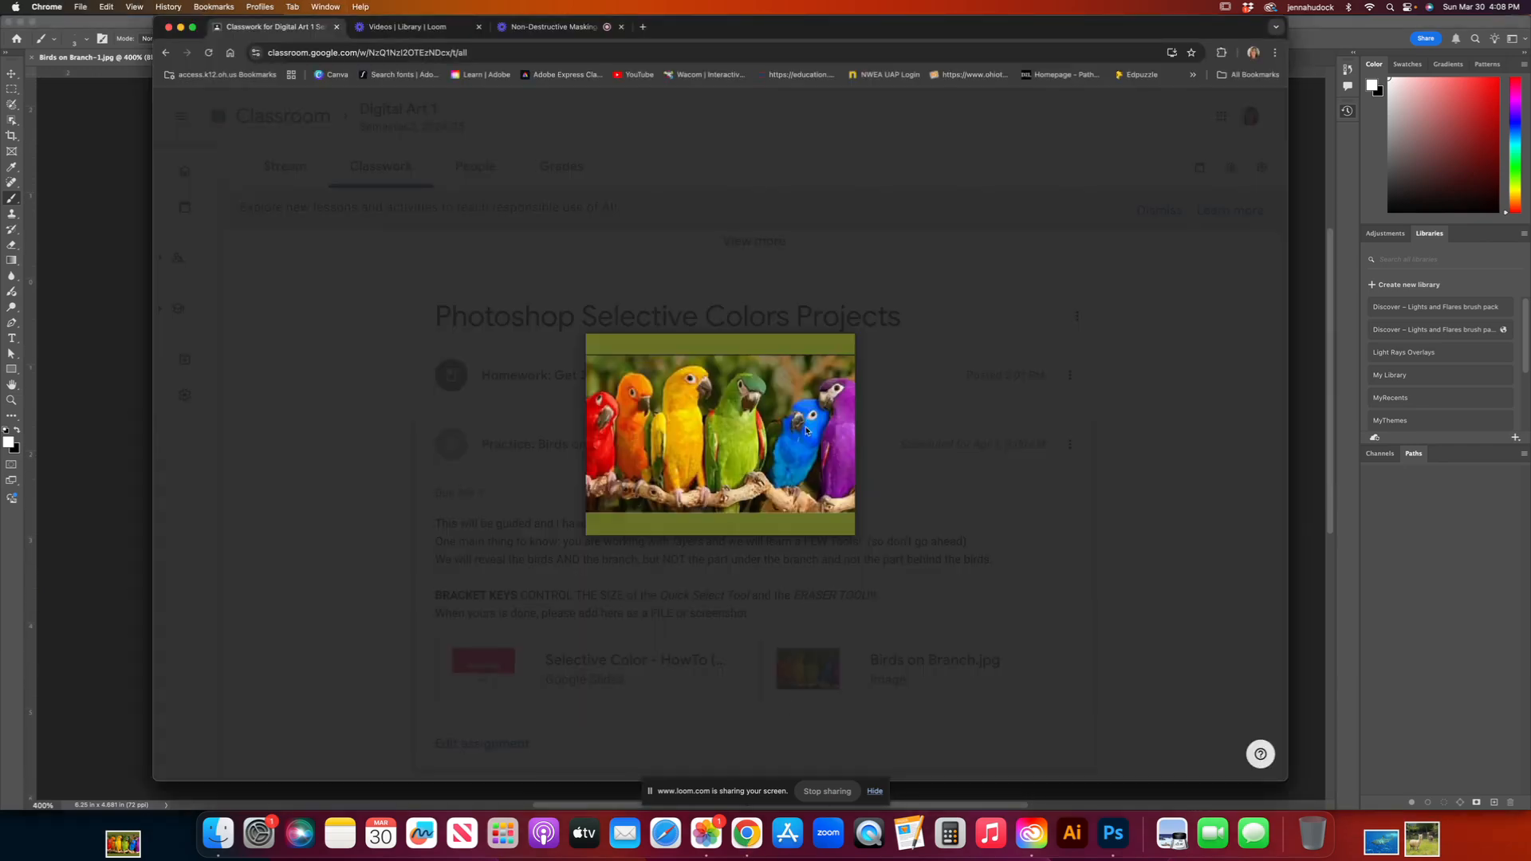
{"action": "left_click", "coordinate": [407, 27]}
{"action": "left_click", "coordinate": [526, 27]}
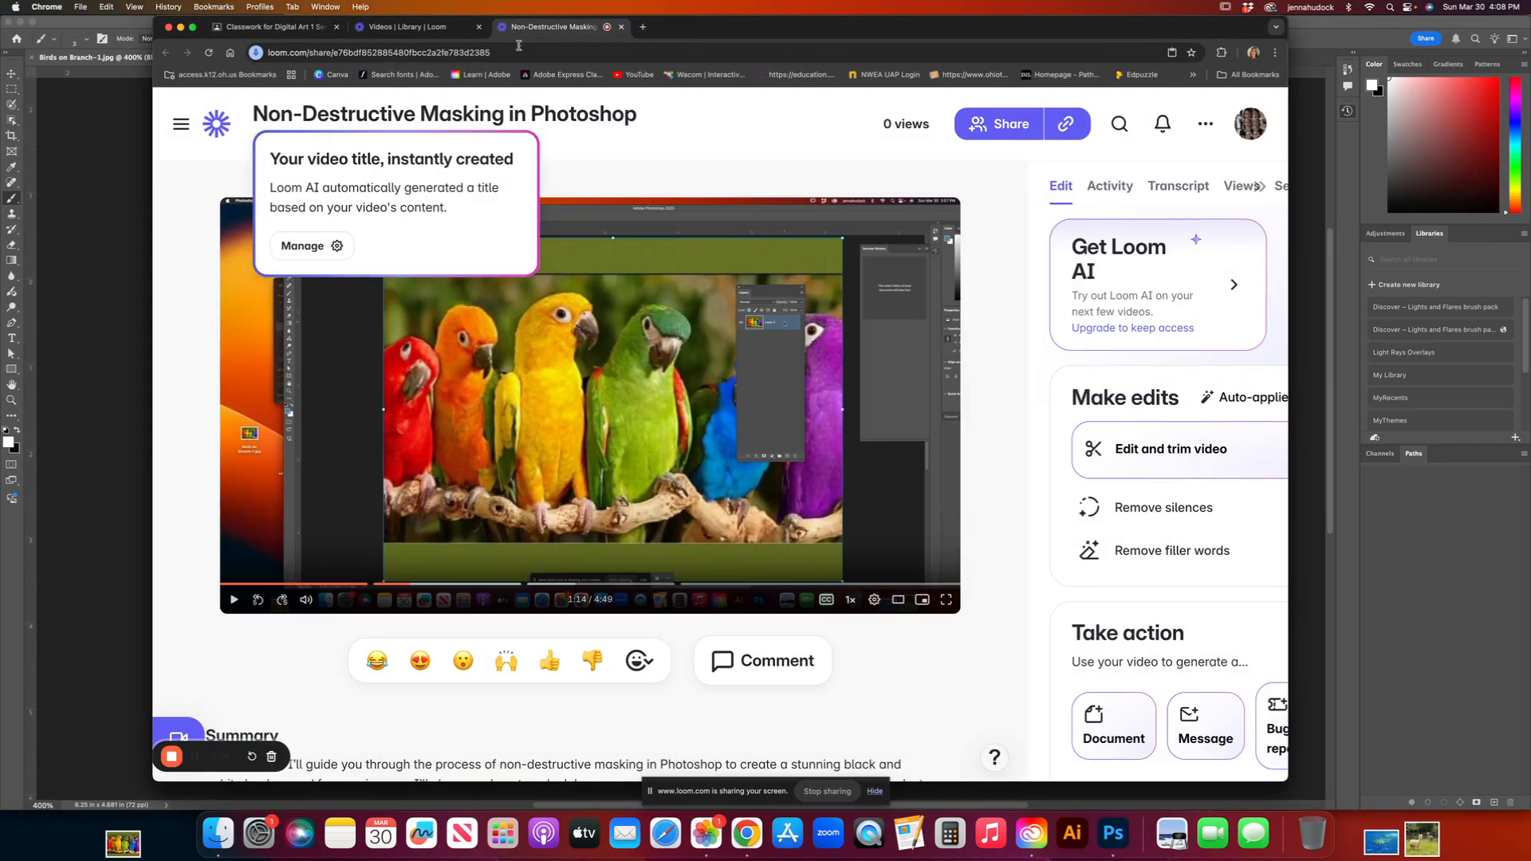